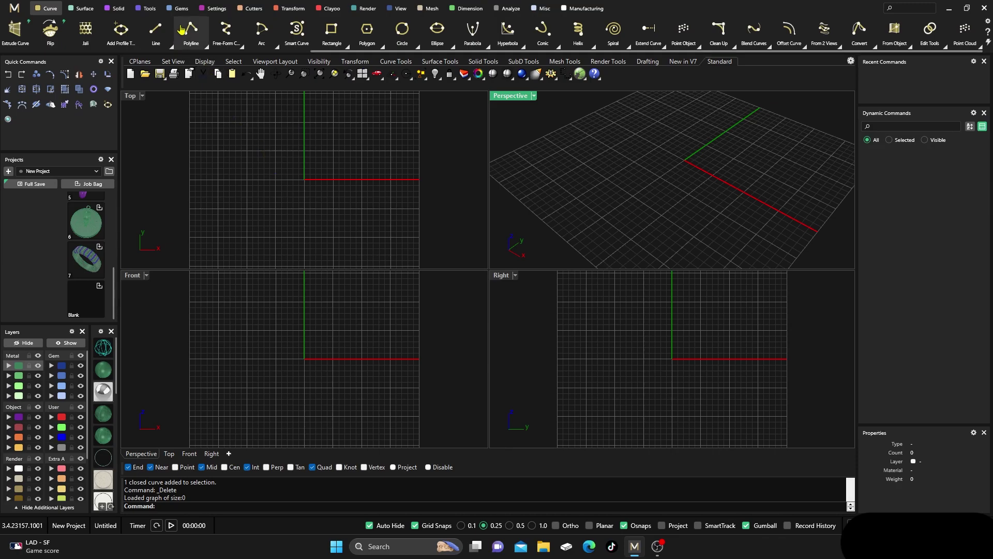
Create a ring rail for US finger size 7
{"action": "left_click", "coordinate": [150, 10]}
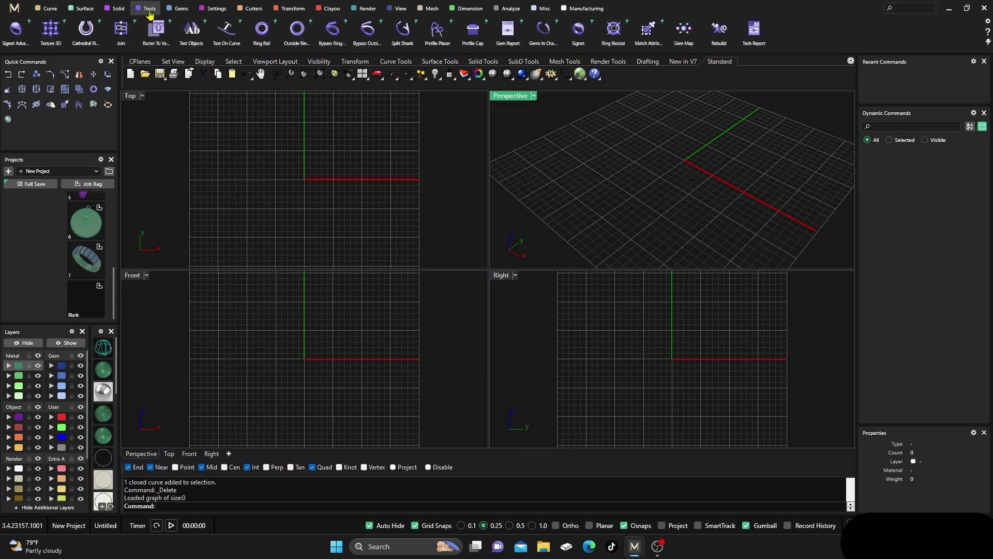
{"action": "left_click", "coordinate": [261, 30]}
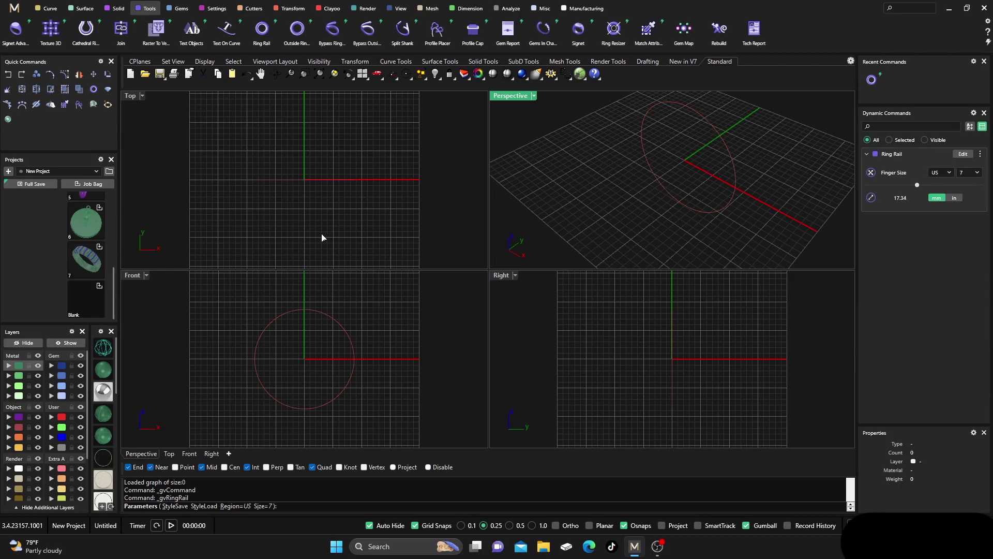
{"action": "key", "text": "Return"}
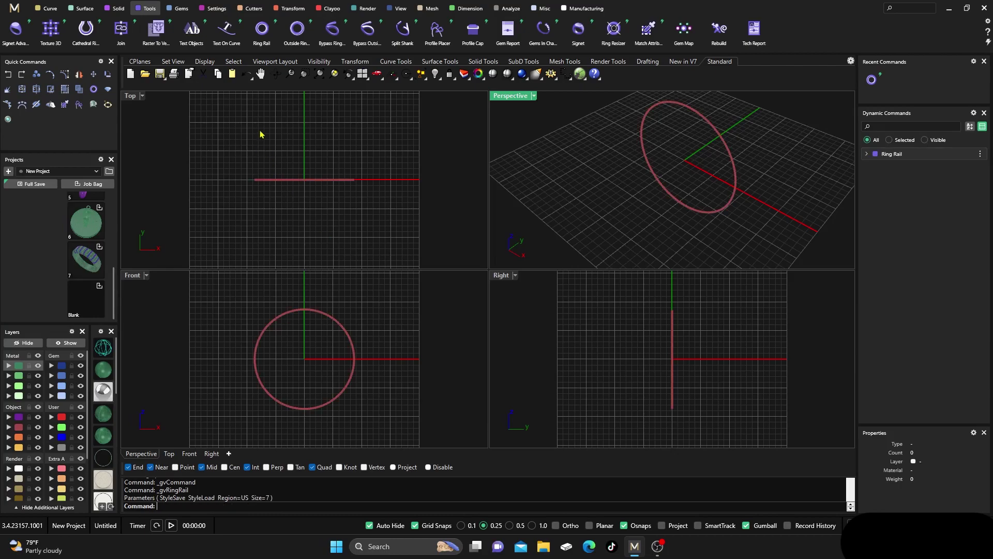
Start the Profile Placer on the ring rail with the shank profile comfort fit 013
{"action": "left_click", "coordinate": [437, 30]}
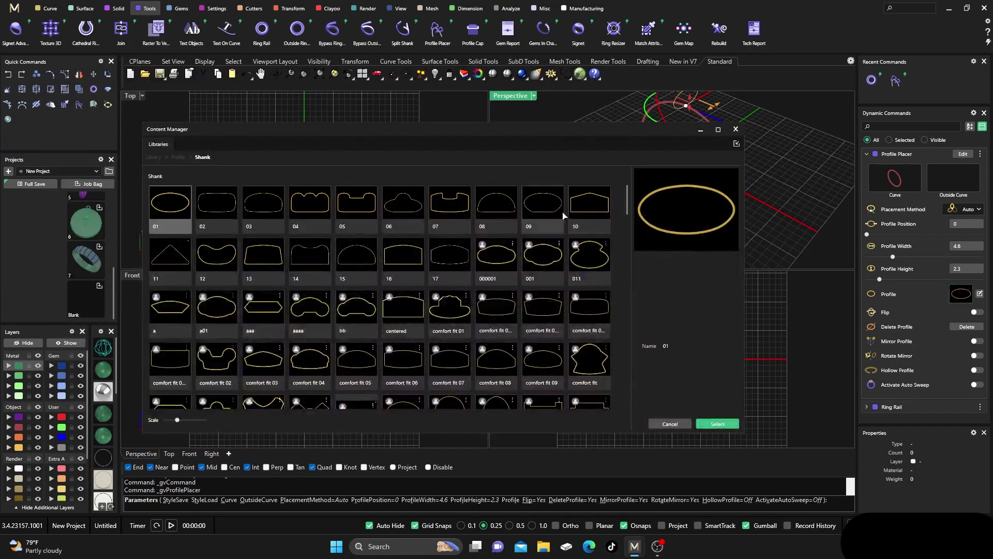
{"action": "left_click", "coordinate": [585, 313]}
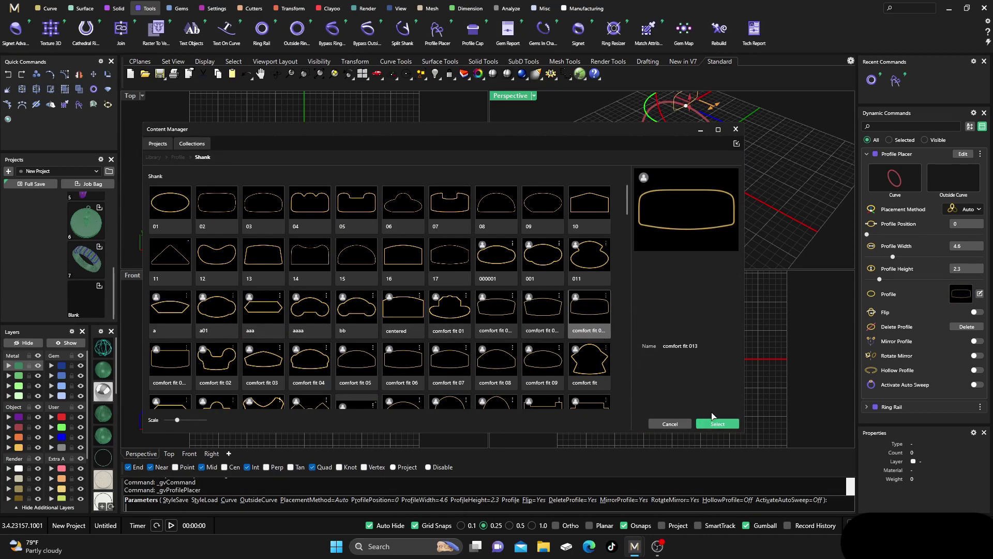
{"action": "left_click", "coordinate": [736, 129]}
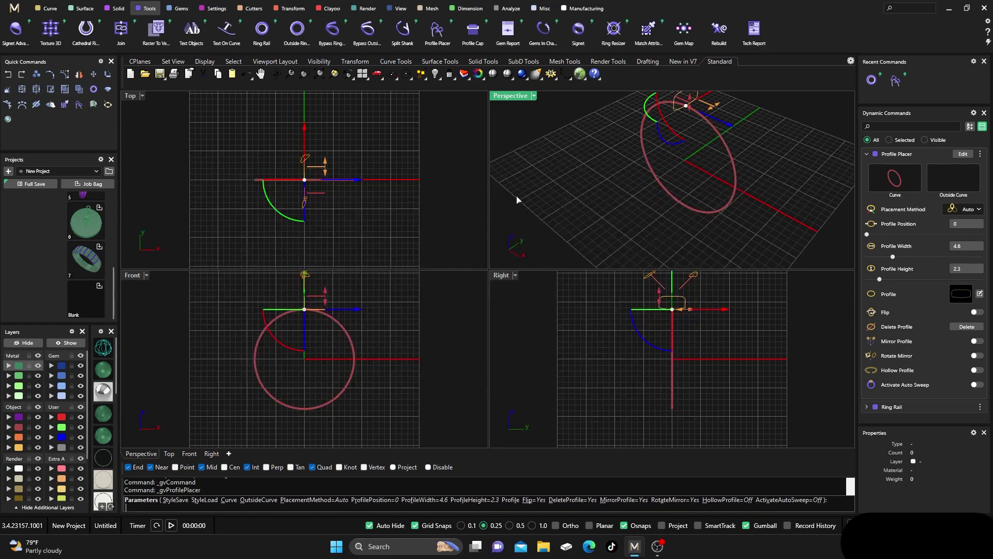
Shift the profile slightly along the ring rail from its top to position 0.02
{"action": "double_click", "coordinate": [519, 98]}
{"action": "scroll", "coordinate": [552, 195], "scroll_direction": "down", "scroll_amount": 6}
{"action": "right_click_drag", "start_coordinate": [528, 186], "coordinate": [543, 171]}
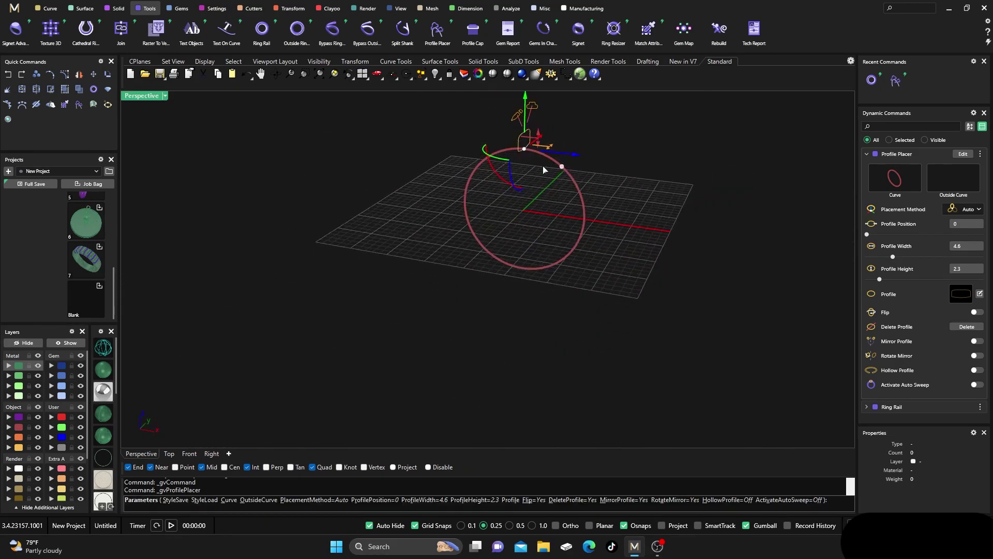
{"action": "double_click", "coordinate": [144, 97]}
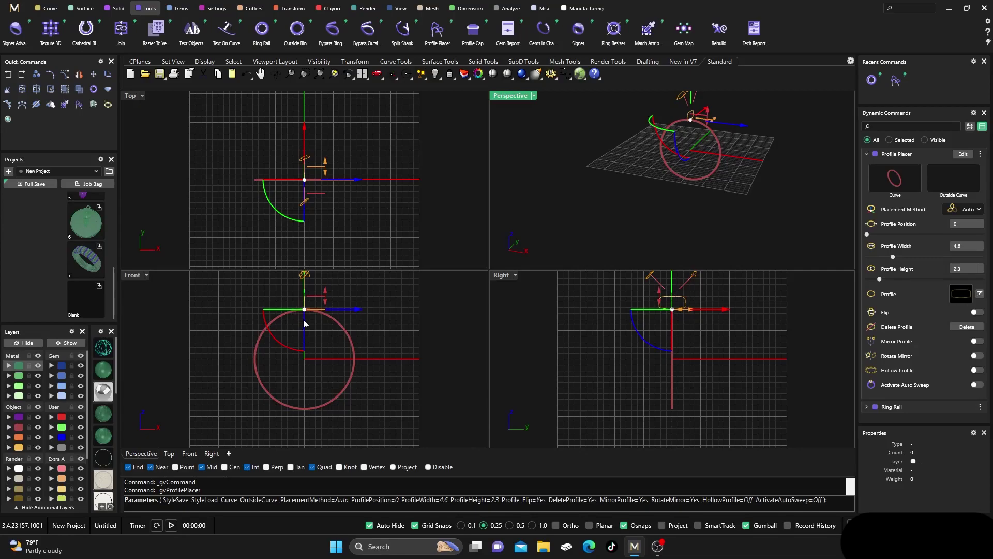
{"action": "scroll", "coordinate": [302, 322], "scroll_direction": "up", "scroll_amount": 4}
{"action": "right_click_drag", "start_coordinate": [305, 325], "coordinate": [314, 376]}
{"action": "scroll", "coordinate": [303, 361], "scroll_direction": "up", "scroll_amount": 3}
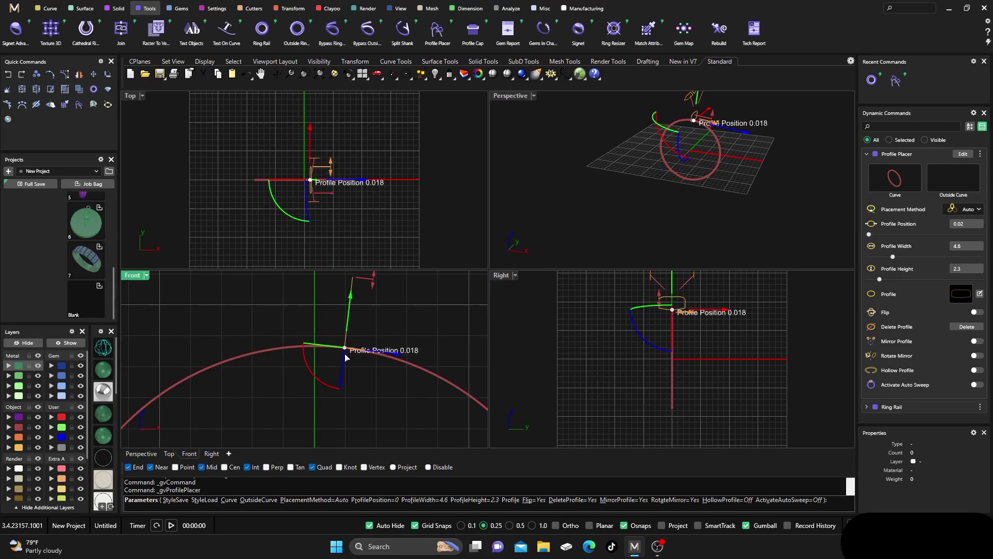
{"action": "left_click", "coordinate": [346, 357]}
Set the profile height to 2 mm, mirror the profile across the top of the rail, and finish the placement
{"action": "mouse_move", "coordinate": [374, 285]}
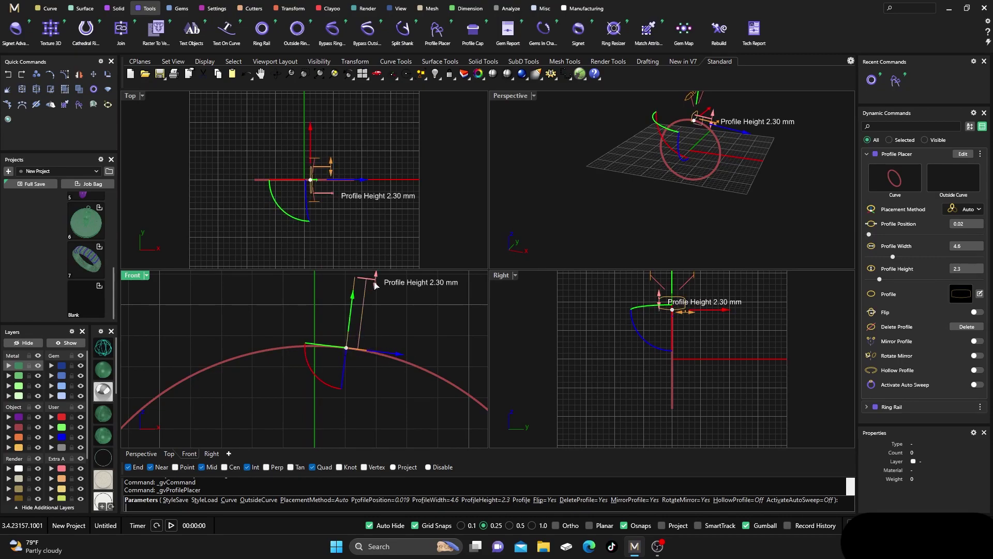
{"action": "left_click_drag", "start_coordinate": [376, 285], "coordinate": [374, 294]}
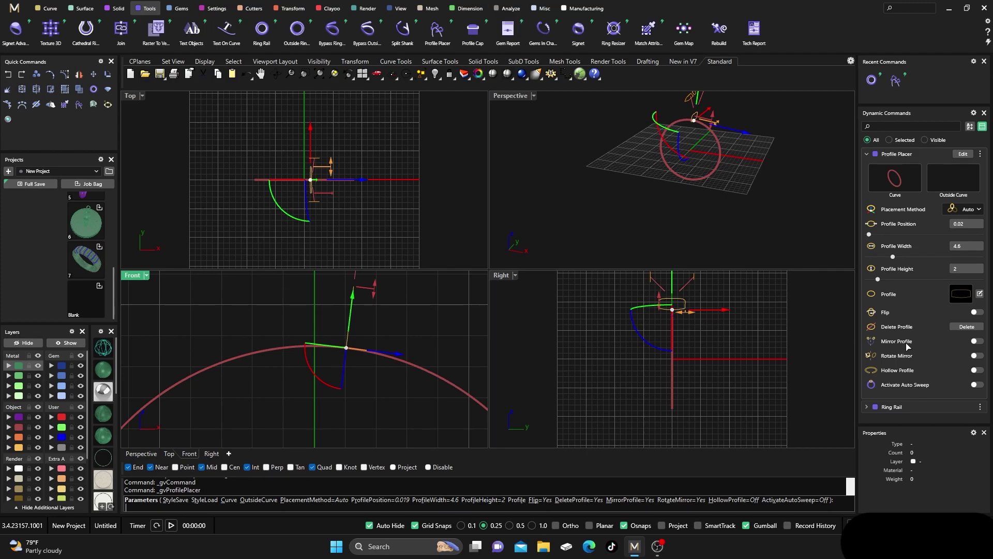
{"action": "left_click", "coordinate": [975, 341]}
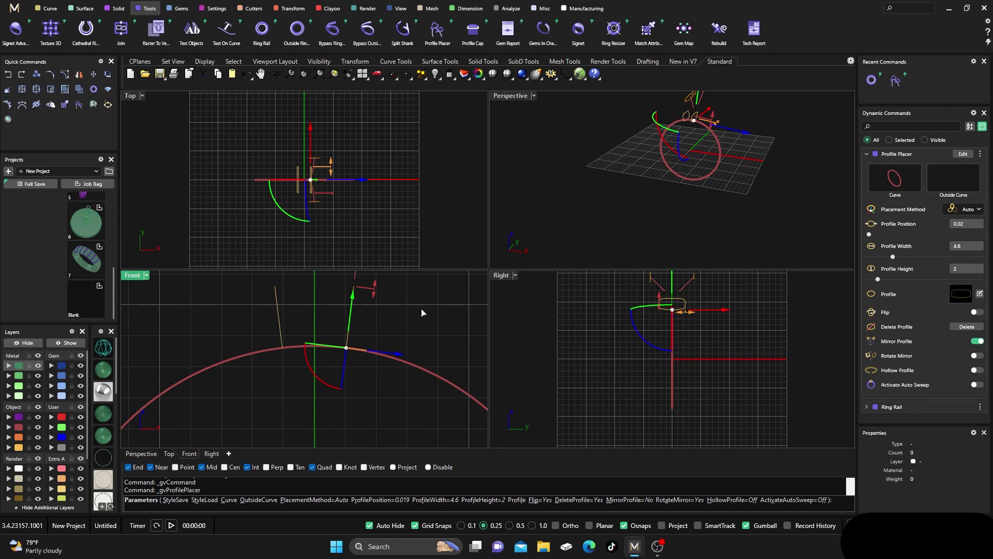
{"action": "key", "text": "Return"}
Fill the two mirrored profile curves with planar surfaces
{"action": "left_click_drag", "start_coordinate": [394, 286], "coordinate": [248, 314]}
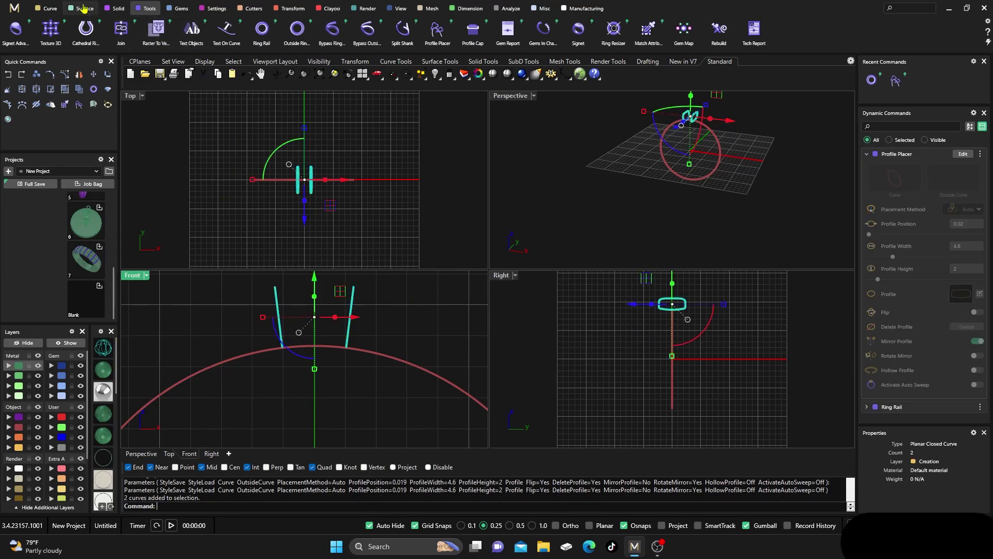
{"action": "left_click", "coordinate": [81, 9]}
{"action": "left_click", "coordinate": [396, 35]}
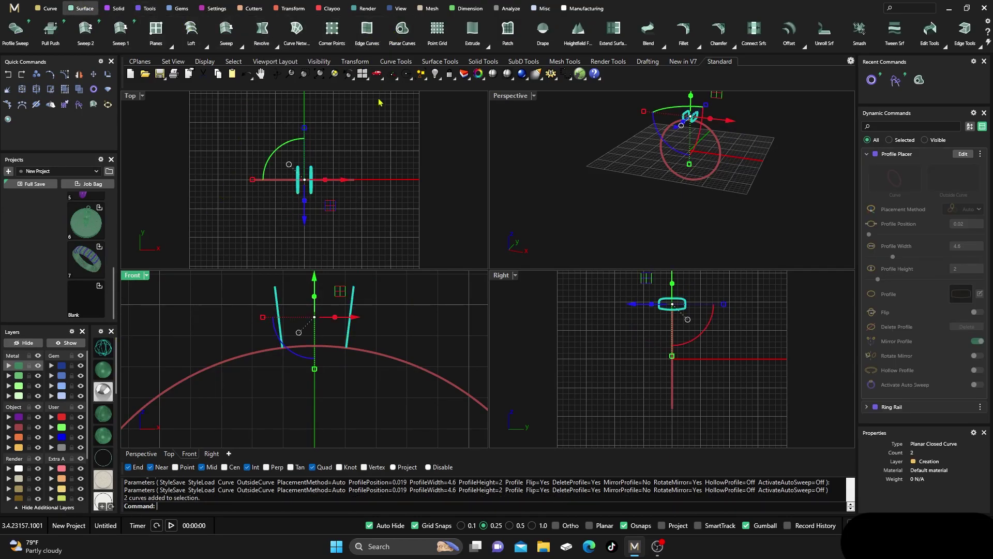
Assign the two closed profile curves to the User 04 layer
{"action": "double_click", "coordinate": [523, 98]}
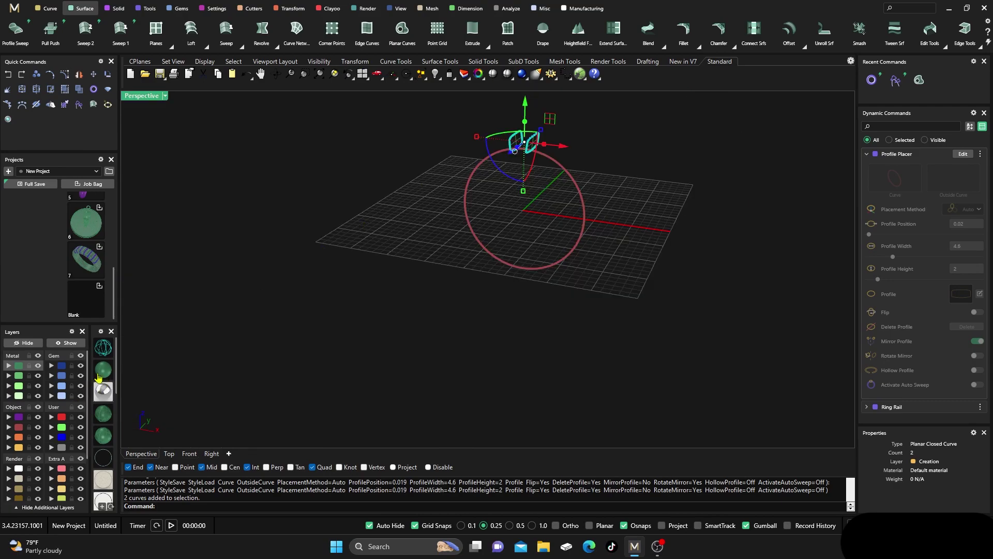
{"action": "scroll", "coordinate": [327, 405], "scroll_direction": "down", "scroll_amount": 3}
{"action": "right_click_drag", "start_coordinate": [357, 397], "coordinate": [322, 408]}
{"action": "scroll", "coordinate": [447, 241], "scroll_direction": "up", "scroll_amount": 11}
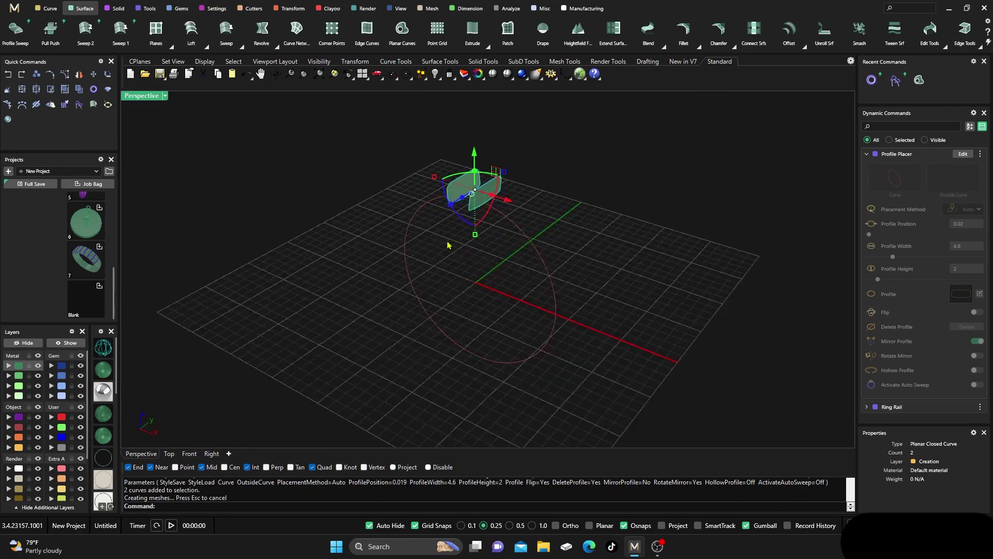
{"action": "left_click", "coordinate": [446, 241]}
{"action": "right_click_drag", "start_coordinate": [453, 201], "coordinate": [455, 200]}
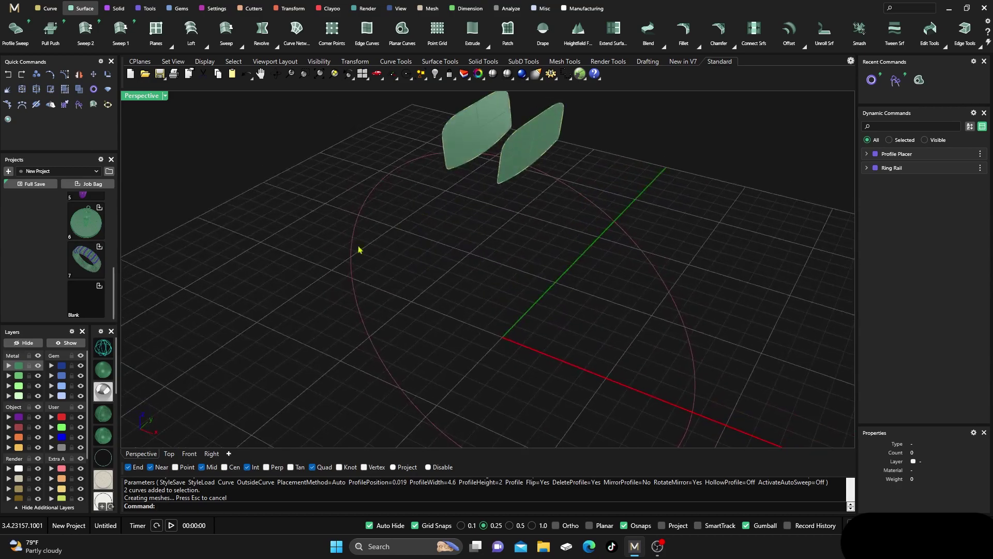
{"action": "left_click", "coordinate": [19, 448]}
{"action": "left_click", "coordinate": [62, 448]}
{"action": "key", "text": "Escape"}
Run a surface Blend with ChainEdges between the full outlines of the two planar surfaces, accepting the seam points
{"action": "right_click_drag", "start_coordinate": [317, 289], "coordinate": [397, 253]}
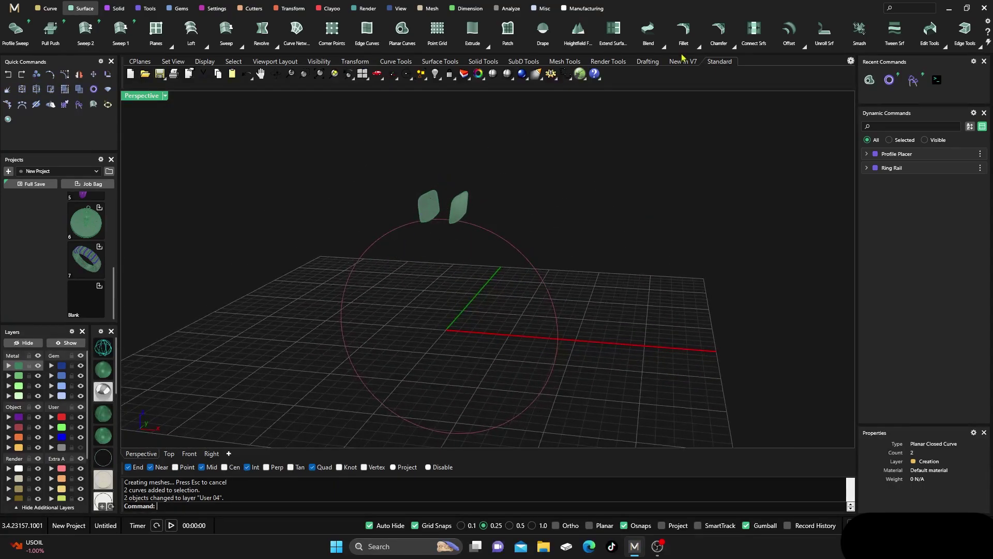
{"action": "left_click", "coordinate": [662, 46]}
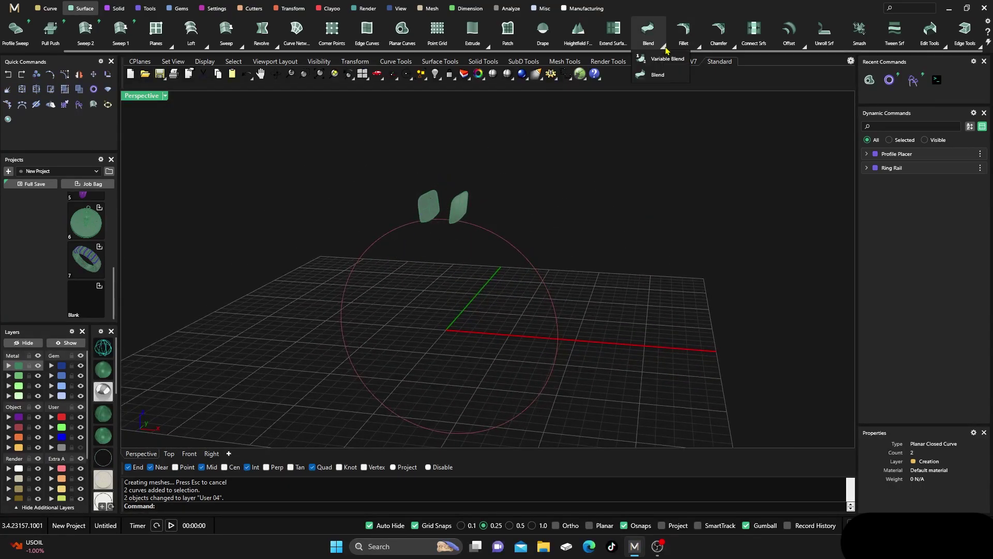
{"action": "left_click", "coordinate": [655, 75]}
{"action": "left_click", "coordinate": [195, 507]}
{"action": "scroll", "coordinate": [470, 333], "scroll_direction": "up", "scroll_amount": 5}
{"action": "left_click", "coordinate": [361, 152]}
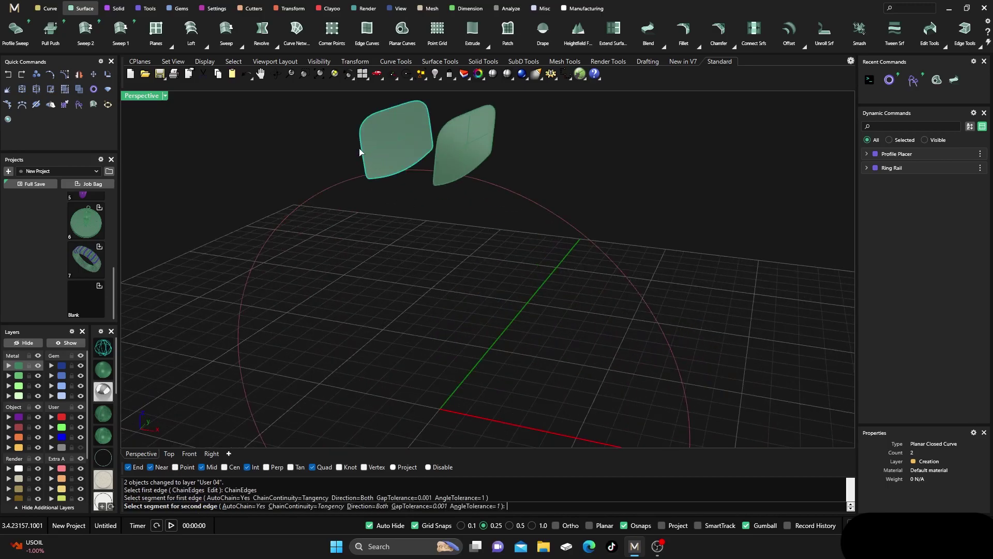
{"action": "left_click", "coordinate": [433, 170]}
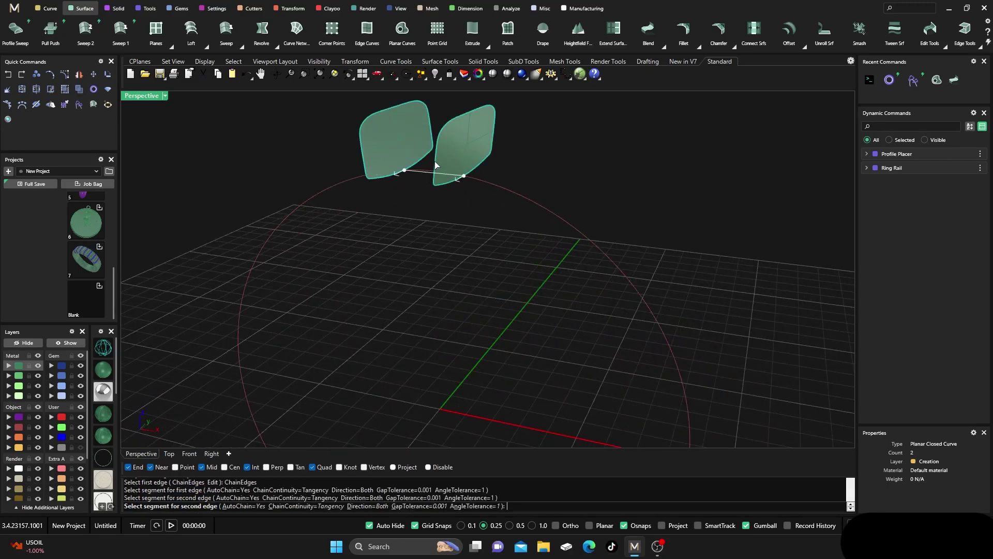
{"action": "right_click_drag", "start_coordinate": [431, 212], "coordinate": [460, 261]}
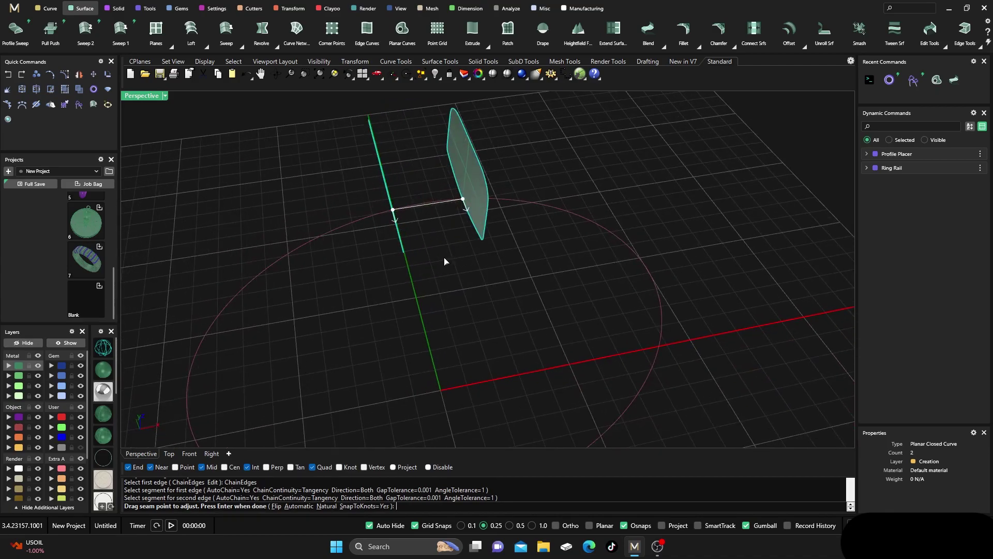
{"action": "key", "text": "Return"}
Try curvature continuity on both edges of the surface blend
{"action": "right_click_drag", "start_coordinate": [457, 339], "coordinate": [384, 323]}
{"action": "right_click_drag", "start_coordinate": [491, 330], "coordinate": [572, 283]}
{"action": "left_click", "coordinate": [771, 230]}
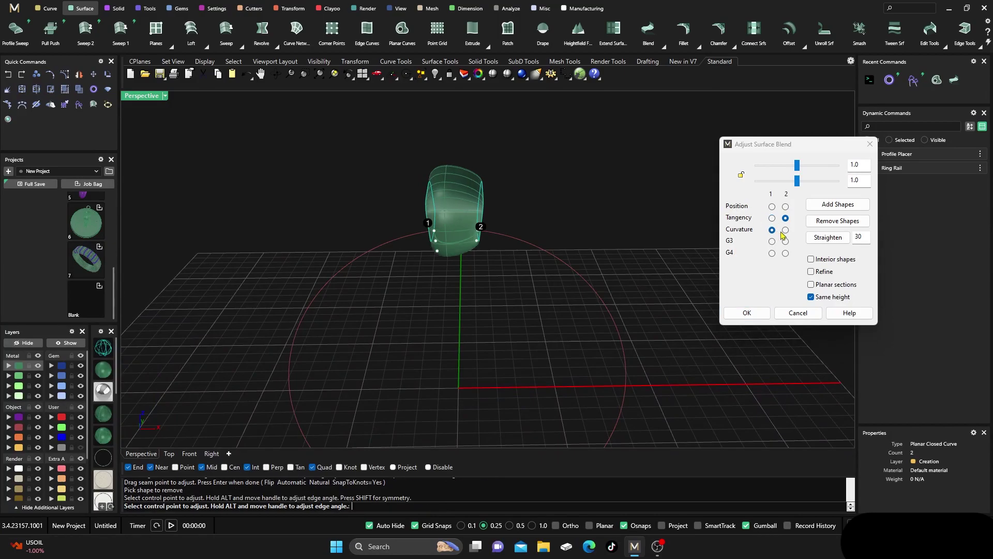
{"action": "left_click", "coordinate": [785, 230]}
{"action": "mouse_move", "coordinate": [613, 278]}
{"action": "right_mouse_down"}
{"action": "mouse_move", "coordinate": [588, 247]}
{"action": "mouse_move", "coordinate": [516, 251]}
{"action": "mouse_move", "coordinate": [599, 284]}
{"action": "right_mouse_up"}
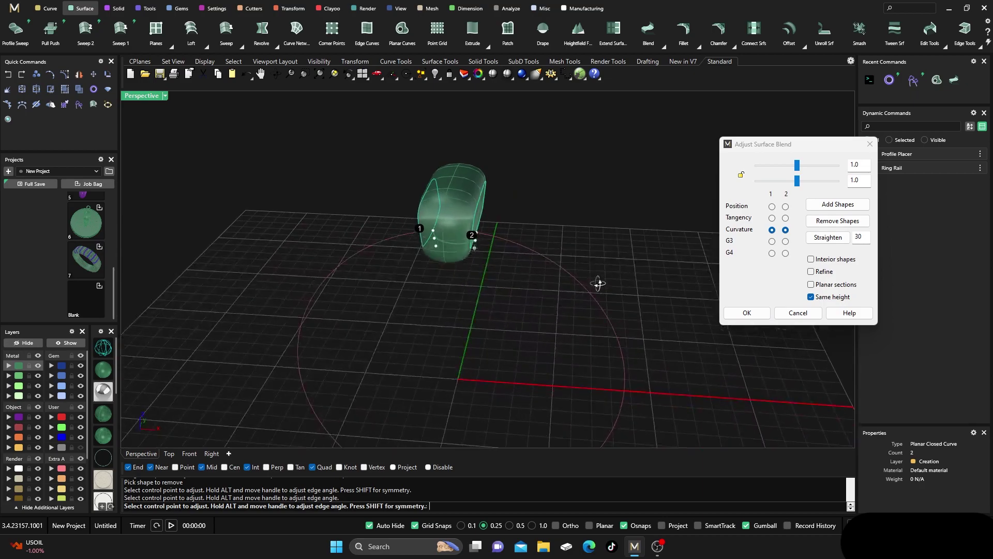
Set both blend edges to tangency, lock the two bulge values together at 1.028, and accept the blend
{"action": "left_click", "coordinate": [772, 218]}
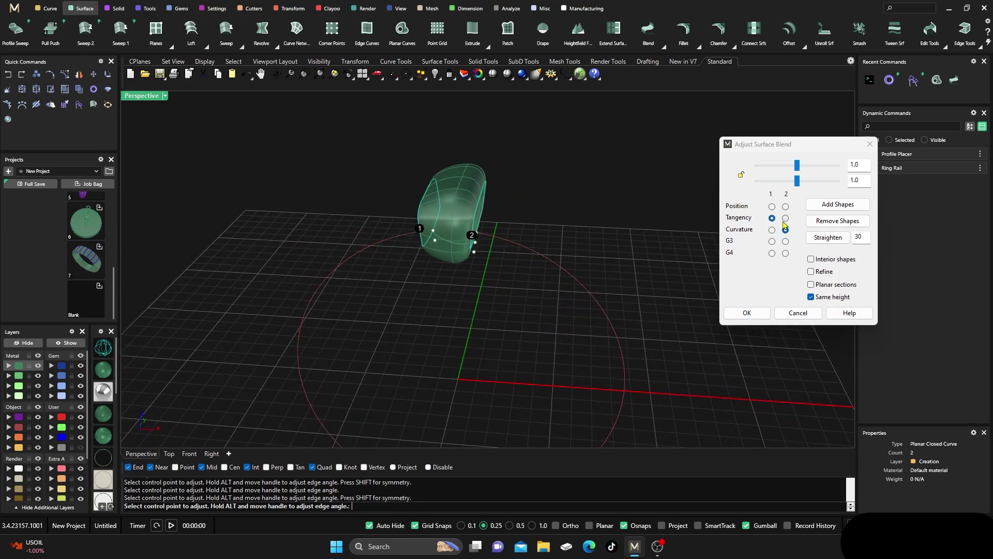
{"action": "left_click", "coordinate": [786, 217]}
{"action": "left_click", "coordinate": [741, 176]}
{"action": "mouse_move", "coordinate": [797, 180]}
{"action": "left_mouse_down"}
{"action": "mouse_move", "coordinate": [807, 193]}
{"action": "mouse_move", "coordinate": [798, 190]}
{"action": "left_mouse_up"}
{"action": "right_click_drag", "start_coordinate": [505, 290], "coordinate": [461, 298]}
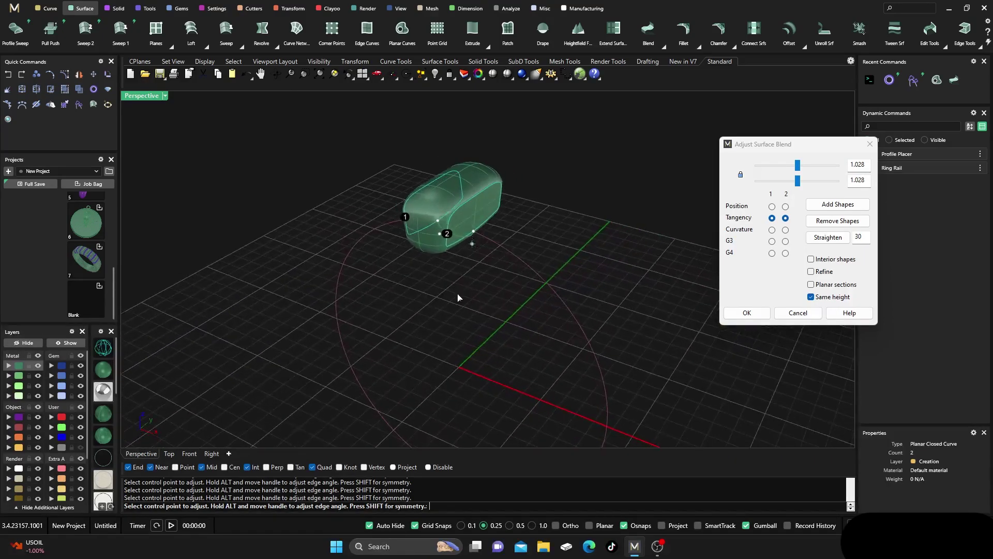
{"action": "right_click_drag", "start_coordinate": [612, 296], "coordinate": [682, 280]}
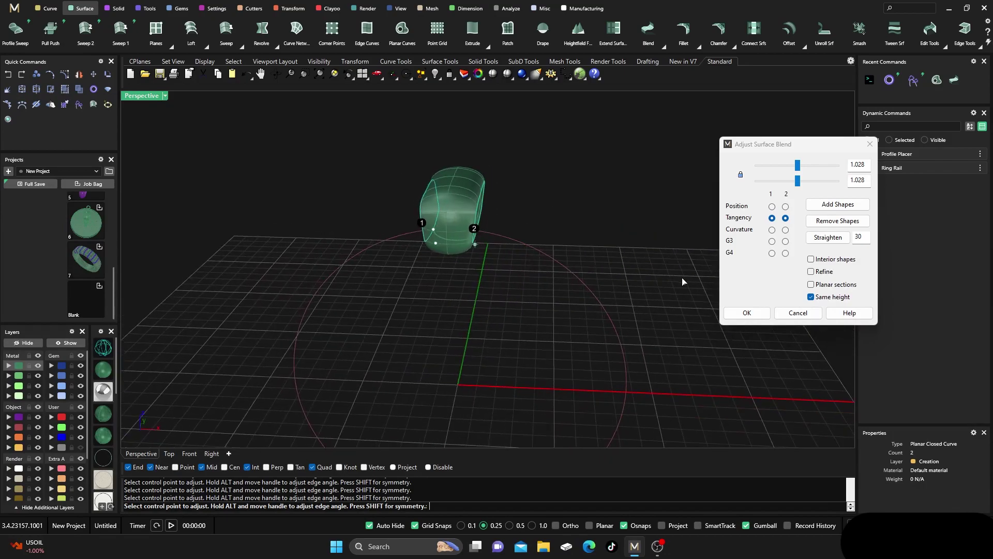
{"action": "left_click", "coordinate": [737, 313]}
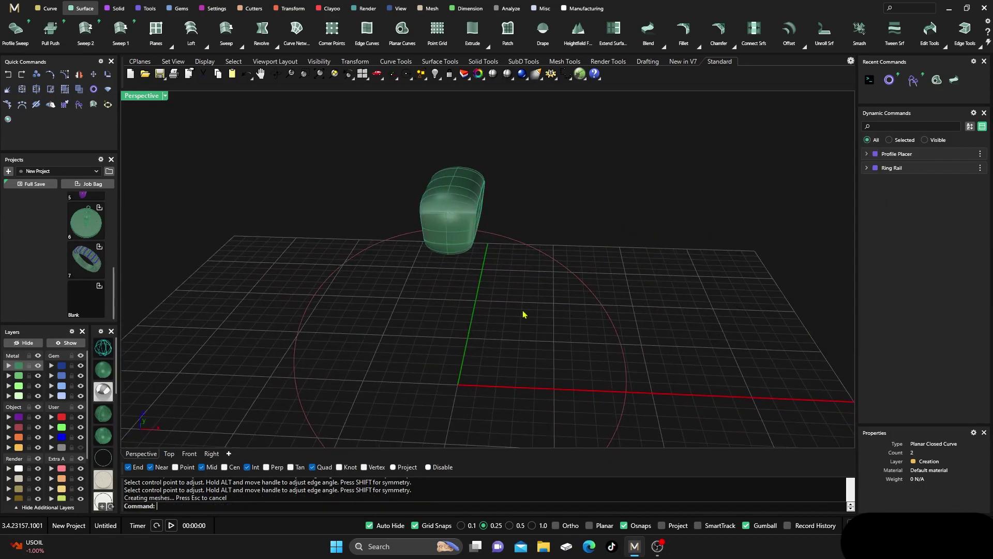
Join the planar end surfaces and the blended surface at the top of the rail
{"action": "left_click", "coordinate": [189, 453]}
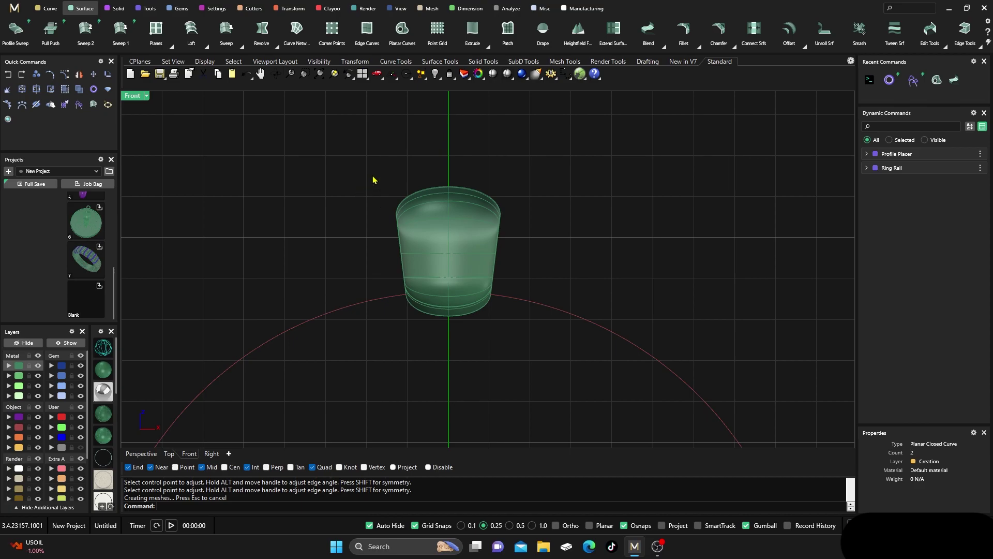
{"action": "double_click", "coordinate": [133, 96]}
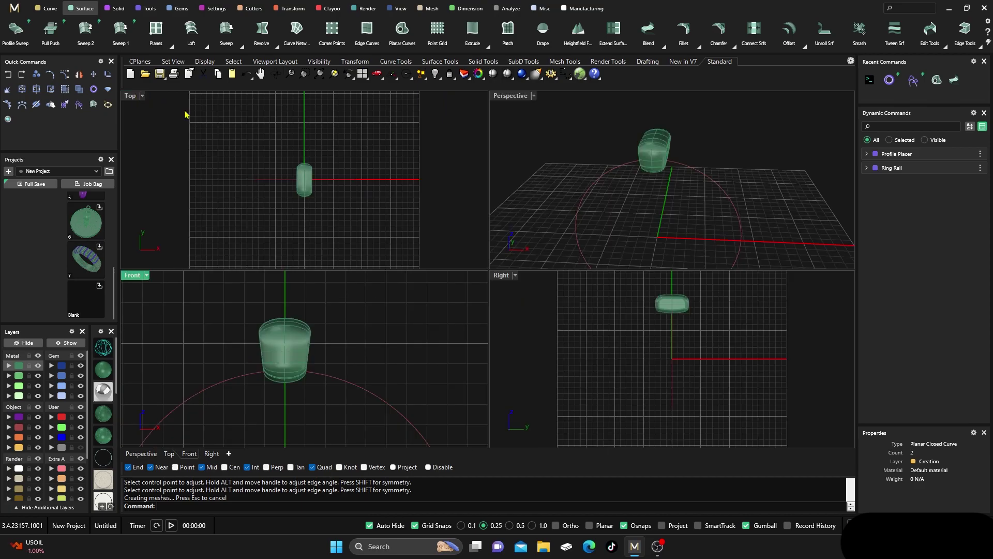
{"action": "mouse_move", "coordinate": [588, 137]}
{"action": "right_mouse_down"}
{"action": "mouse_move", "coordinate": [596, 162]}
{"action": "mouse_move", "coordinate": [586, 151]}
{"action": "right_mouse_up"}
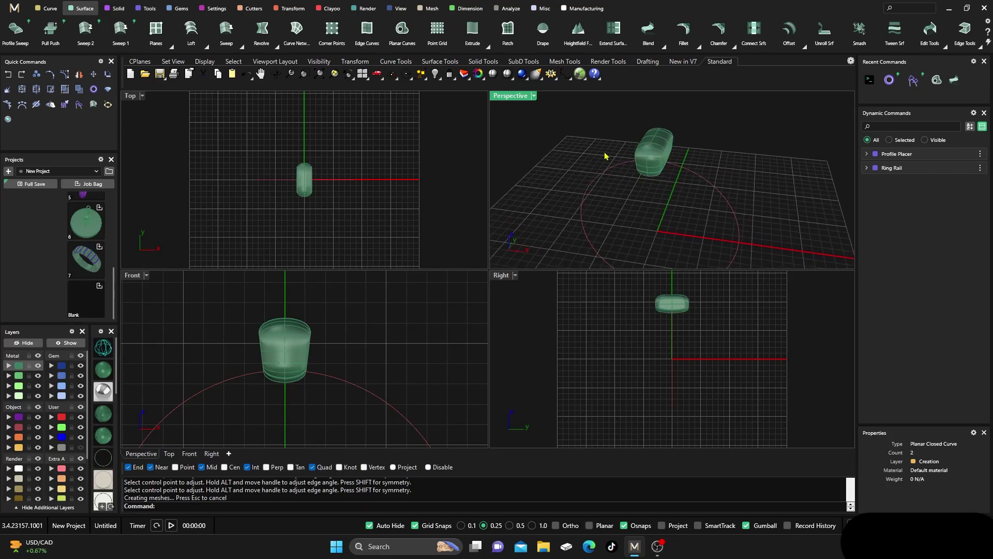
{"action": "left_click", "coordinate": [640, 151]}
{"action": "left_click", "coordinate": [149, 8]}
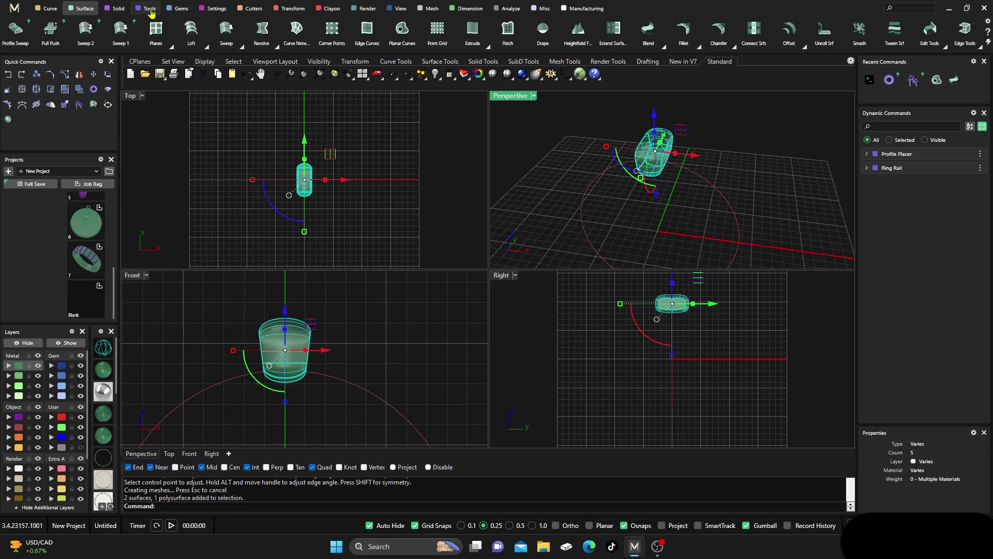
{"action": "left_click", "coordinate": [121, 32]}
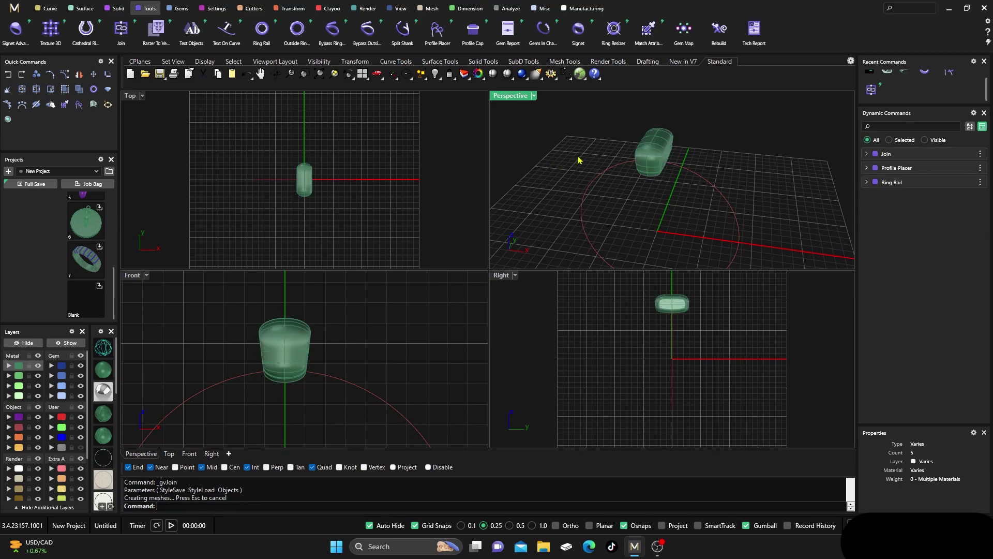
Delete the two polysurfaces from the earlier join so only the segment's separate surfaces remain
{"action": "left_click", "coordinate": [655, 158]}
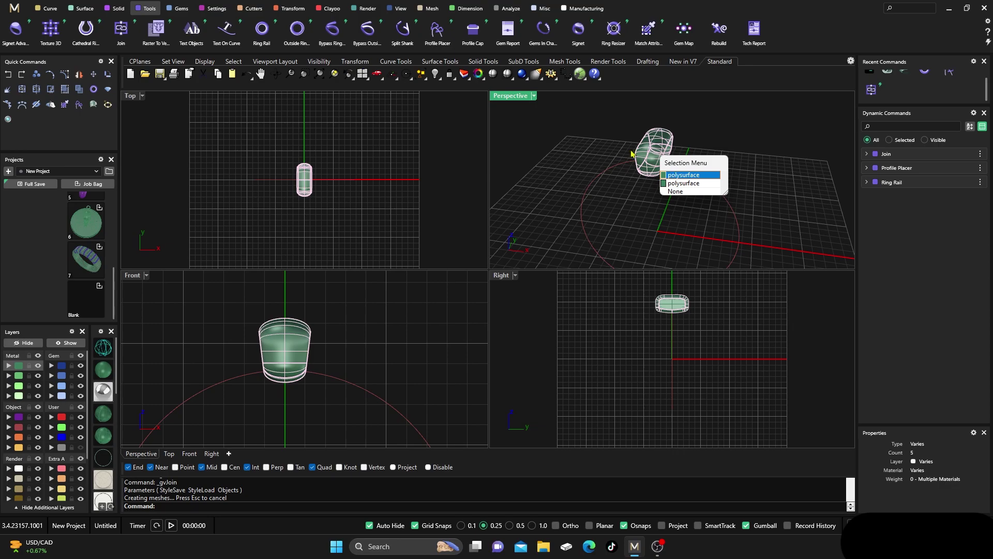
{"action": "left_click", "coordinate": [674, 174]}
{"action": "scroll", "coordinate": [664, 160], "scroll_direction": "up", "scroll_amount": 4}
{"action": "left_click", "coordinate": [650, 150]}
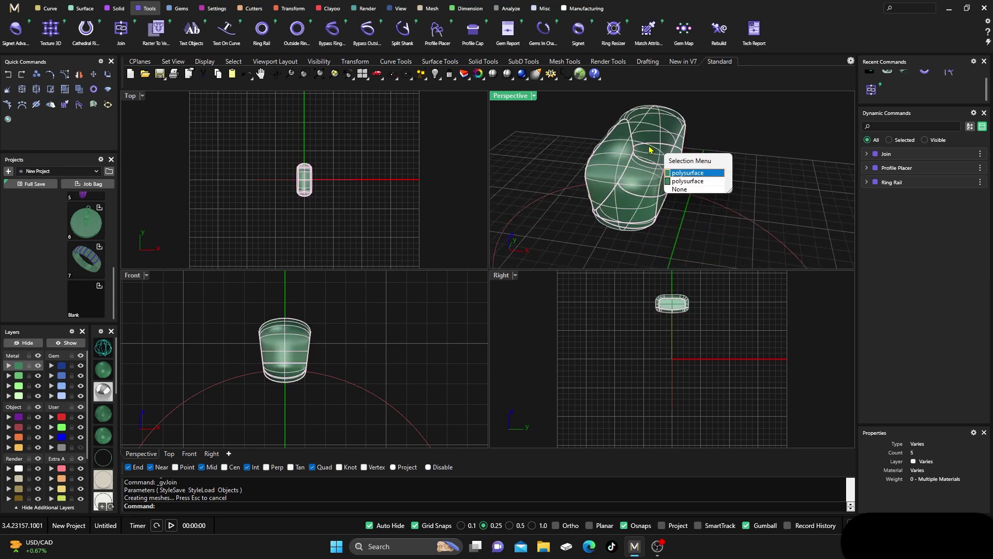
{"action": "left_click", "coordinate": [675, 175]}
{"action": "right_click_drag", "start_coordinate": [675, 175], "coordinate": [629, 160]}
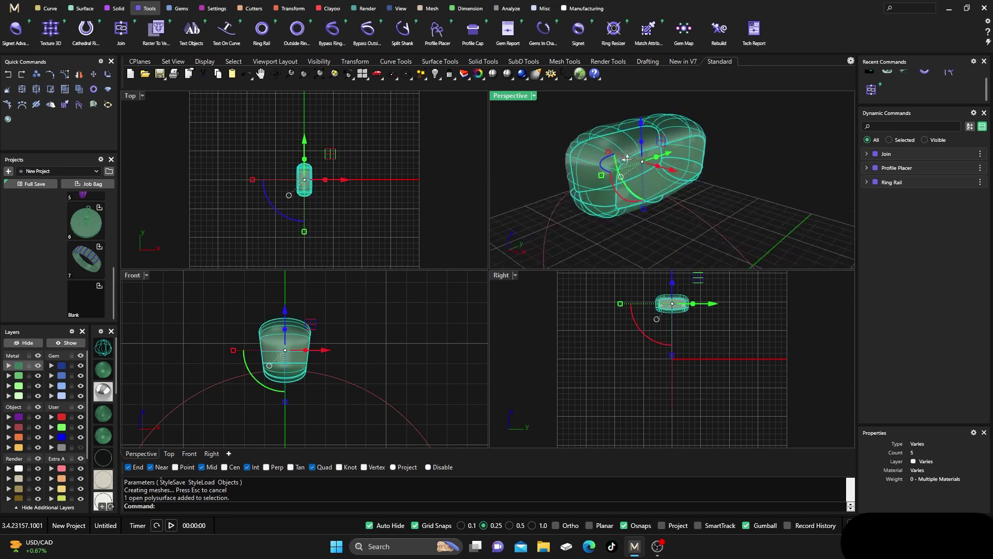
{"action": "key", "text": "Delete"}
{"action": "left_click", "coordinate": [653, 170]}
{"action": "left_click", "coordinate": [682, 194]}
{"action": "key", "text": "Delete"}
{"action": "right_click_drag", "start_coordinate": [682, 194], "coordinate": [757, 182]}
{"action": "left_click", "coordinate": [679, 157]}
Join all of the segment's surfaces into one solid and select it to check that it is closed
{"action": "key", "text": "Escape"}
{"action": "key", "text": "ctrl+j"}
{"action": "key", "text": "ctrl+a"}
{"action": "key", "text": "Return"}
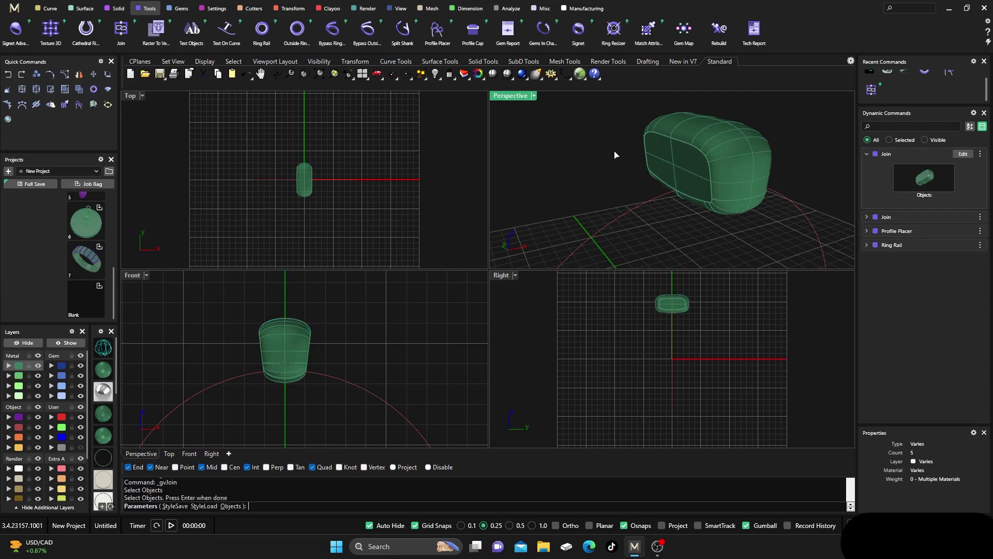
{"action": "key", "text": "Return"}
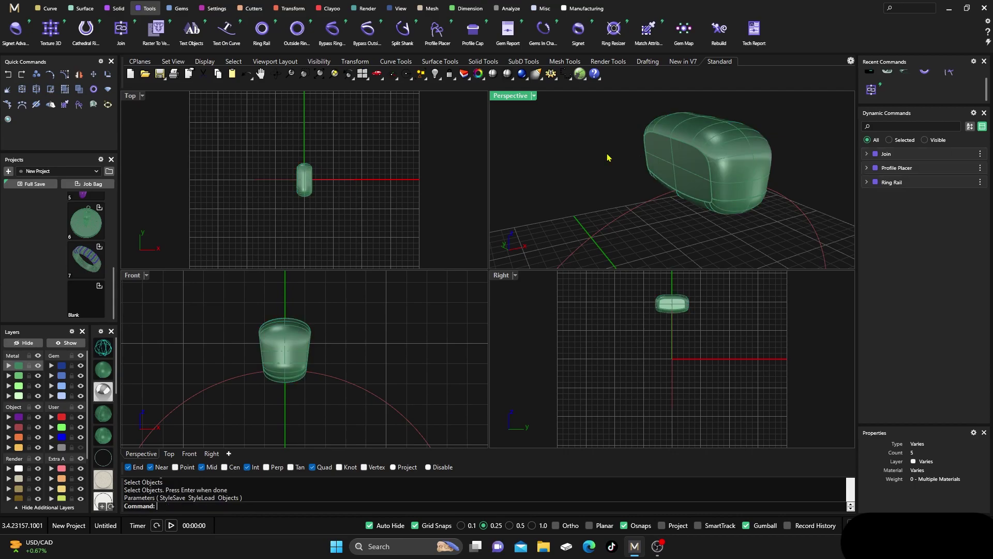
{"action": "right_click_drag", "start_coordinate": [608, 157], "coordinate": [548, 171]}
{"action": "left_click", "coordinate": [762, 158]}
{"action": "left_click", "coordinate": [725, 167]}
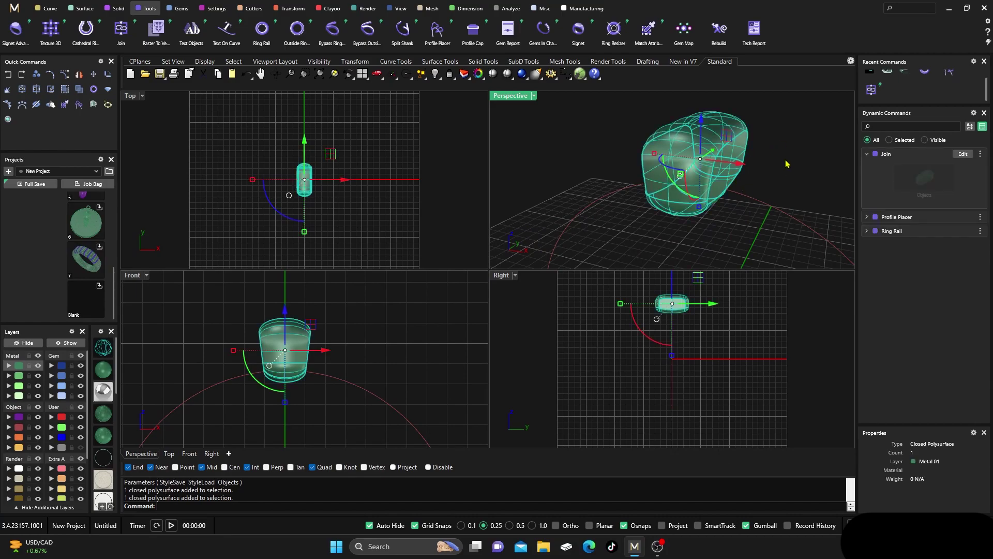
{"action": "key", "text": "Escape"}
Polar Array the segment around the ring rail with an object count of 27 over 360 degrees, in the enlarged perspective view
{"action": "double_click", "coordinate": [509, 96]}
{"action": "scroll", "coordinate": [475, 168], "scroll_direction": "down", "scroll_amount": 3}
{"action": "right_click_drag", "start_coordinate": [476, 171], "coordinate": [516, 222]}
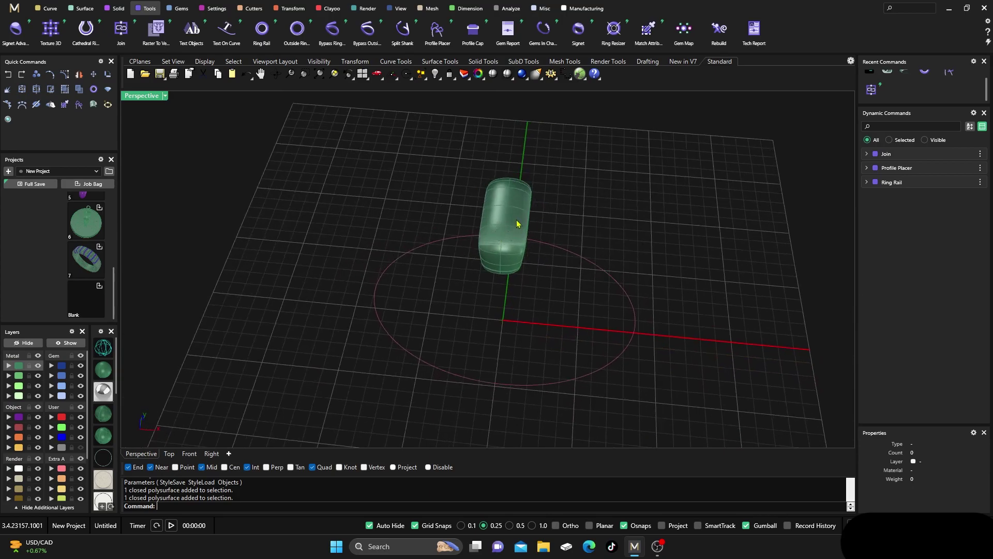
{"action": "left_click", "coordinate": [516, 221]}
{"action": "left_click", "coordinate": [289, 8]}
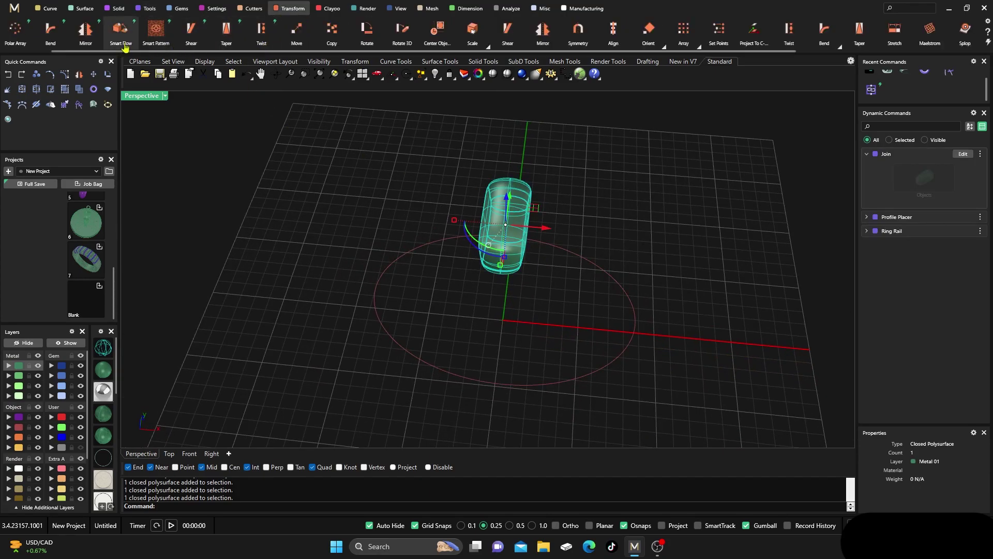
{"action": "left_click", "coordinate": [15, 29]}
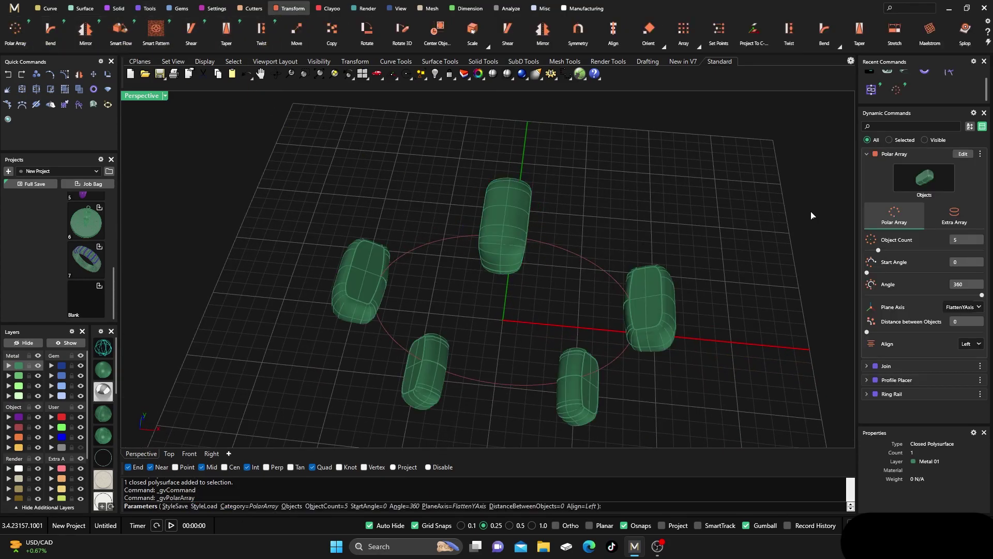
{"action": "left_click", "coordinate": [955, 239]}
{"action": "key", "text": "Tab"}
{"action": "right_click_drag", "start_coordinate": [638, 265], "coordinate": [635, 202]}
{"action": "scroll", "coordinate": [527, 222], "scroll_direction": "up", "scroll_amount": 4}
{"action": "right_click_drag", "start_coordinate": [526, 222], "coordinate": [534, 230]}
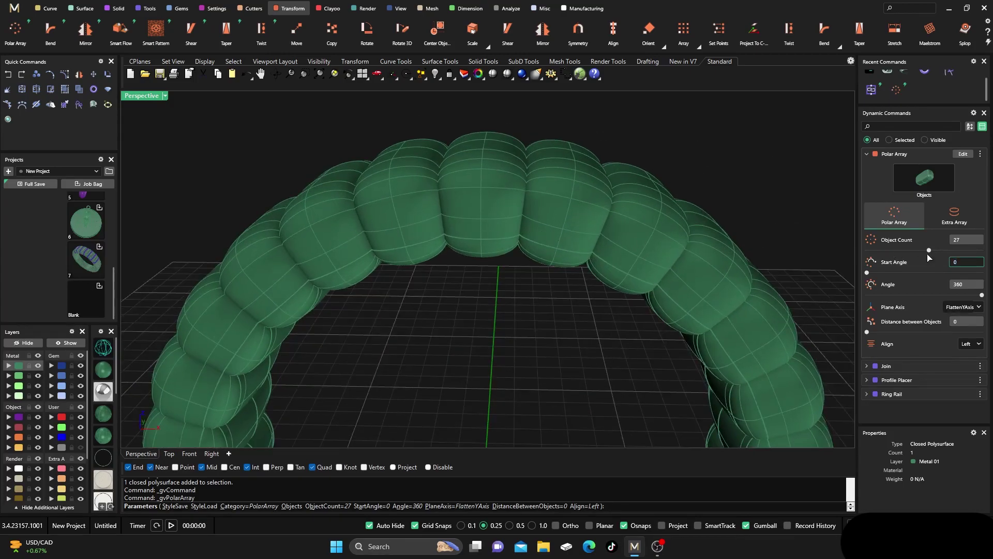
Try an object count of 26 in the polar array and inspect the joint between neighbouring segments
{"action": "left_click_drag", "start_coordinate": [961, 241], "coordinate": [842, 241]}
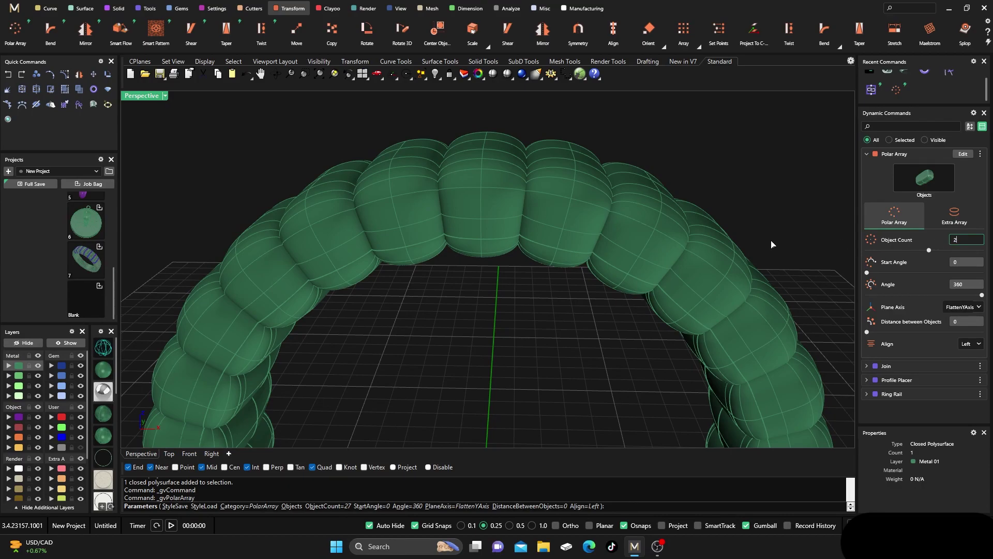
{"action": "key", "text": "Tab"}
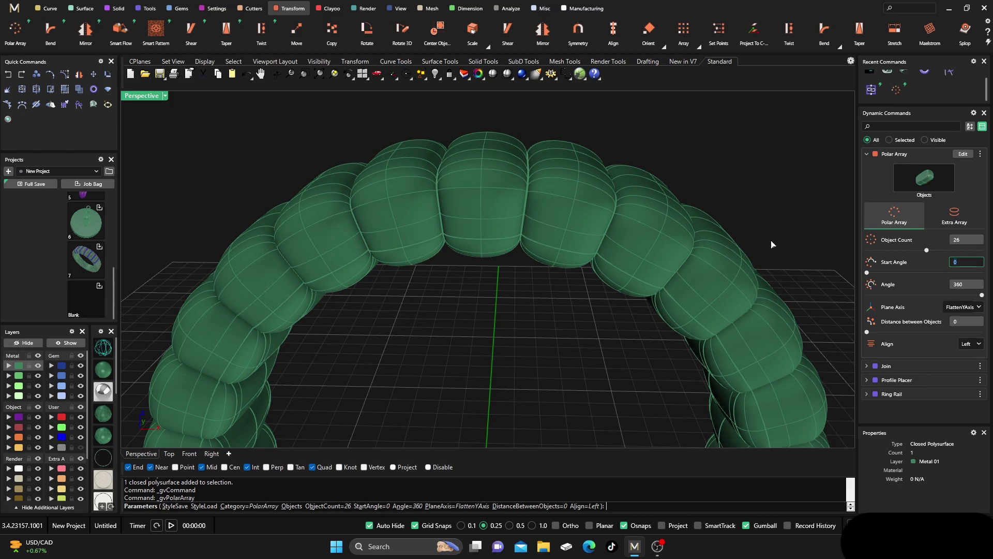
{"action": "scroll", "coordinate": [521, 159], "scroll_direction": "up", "scroll_amount": 8}
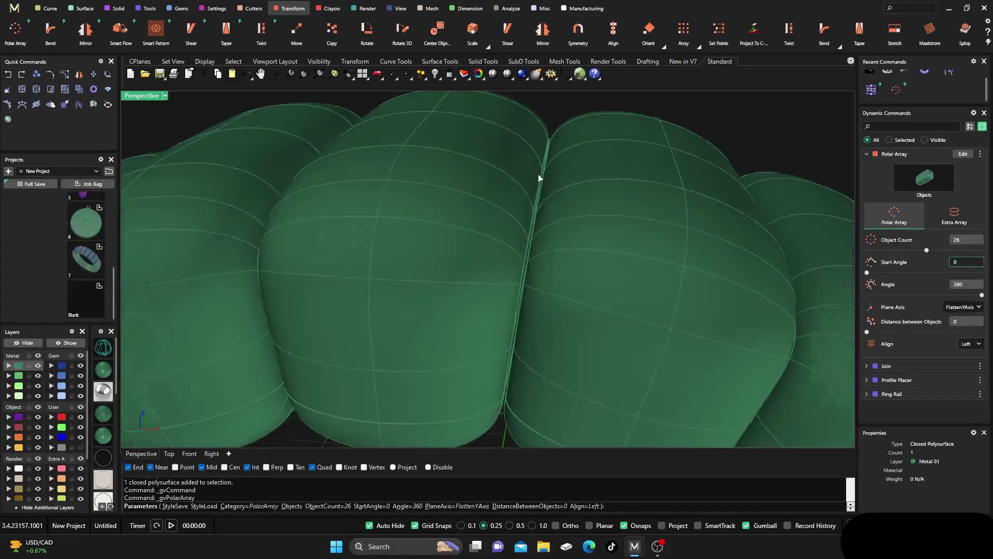
{"action": "scroll", "coordinate": [546, 171], "scroll_direction": "up", "scroll_amount": 4}
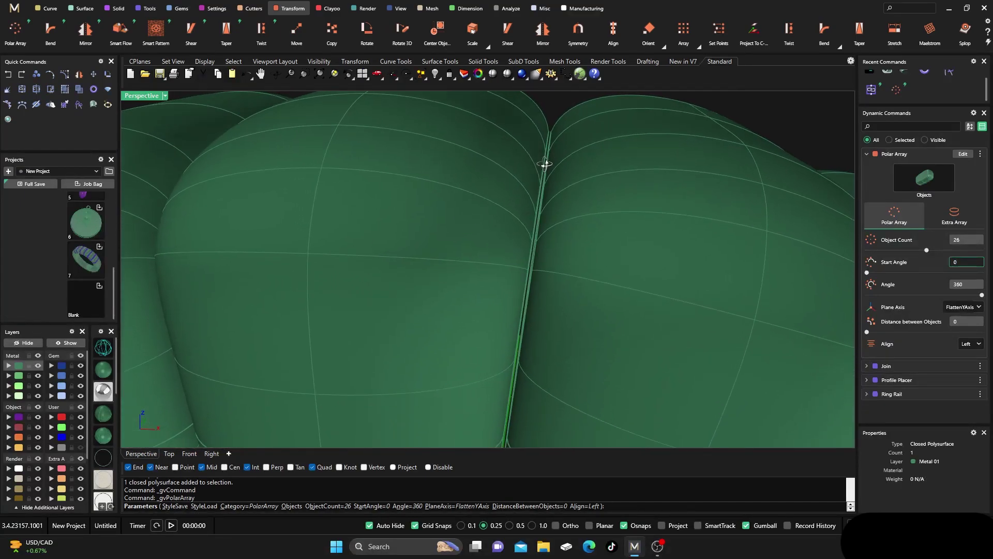
Set the polar array's object count to 27 and accept the array
{"action": "left_click", "coordinate": [952, 243]}
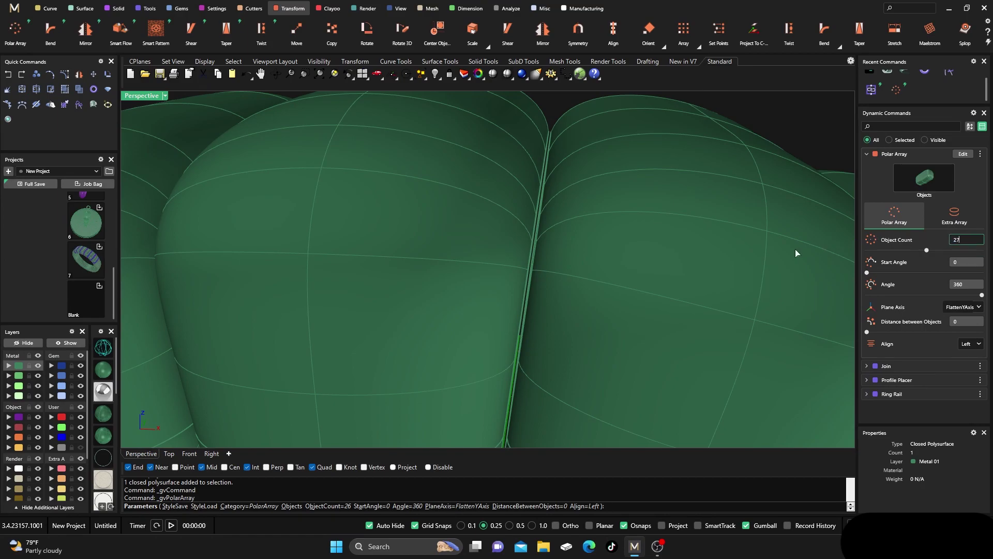
{"action": "type", "text": "27"}
{"action": "key", "text": "Tab"}
{"action": "scroll", "coordinate": [603, 222], "scroll_direction": "down", "scroll_amount": 10}
{"action": "right_click_drag", "start_coordinate": [598, 217], "coordinate": [538, 238]}
{"action": "key", "text": "Return"}
{"action": "right_click_drag", "start_coordinate": [445, 213], "coordinate": [425, 253]}
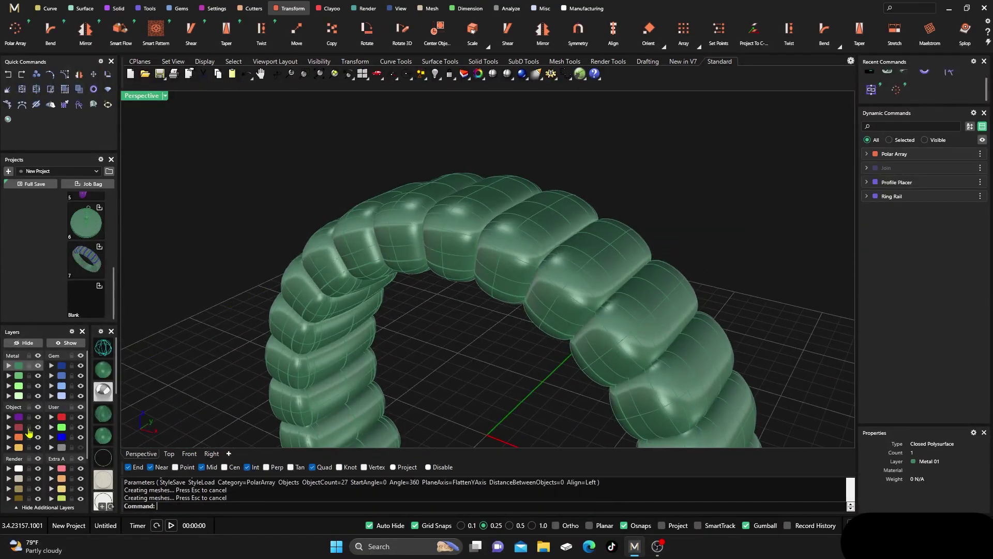
Select the ring rail curve and extrude it along the finger-hole axis into an open cylinder
{"action": "right_click", "coordinate": [19, 429]}
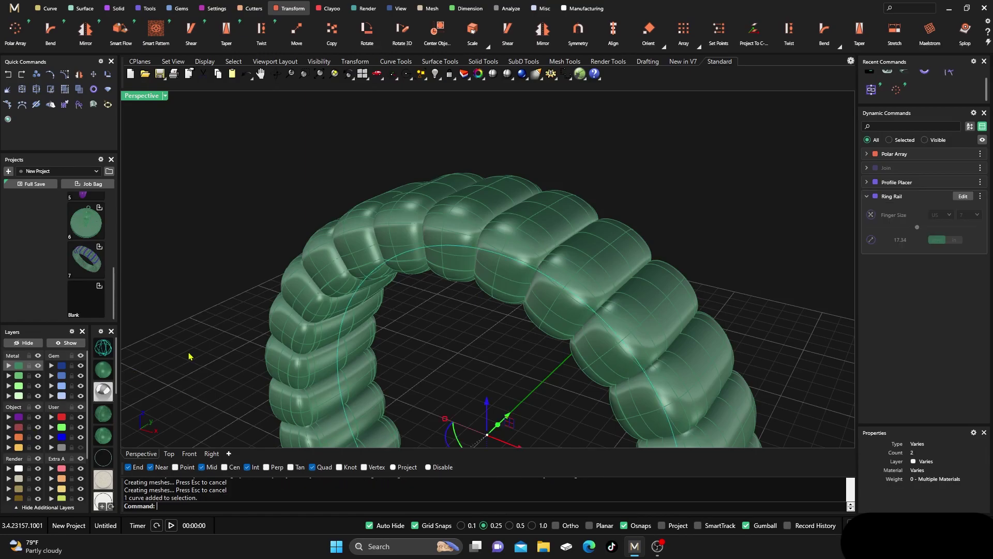
{"action": "scroll", "coordinate": [581, 240], "scroll_direction": "down", "scroll_amount": 6}
{"action": "right_click_drag", "start_coordinate": [581, 240], "coordinate": [554, 237]}
{"action": "scroll", "coordinate": [536, 283], "scroll_direction": "up", "scroll_amount": 2}
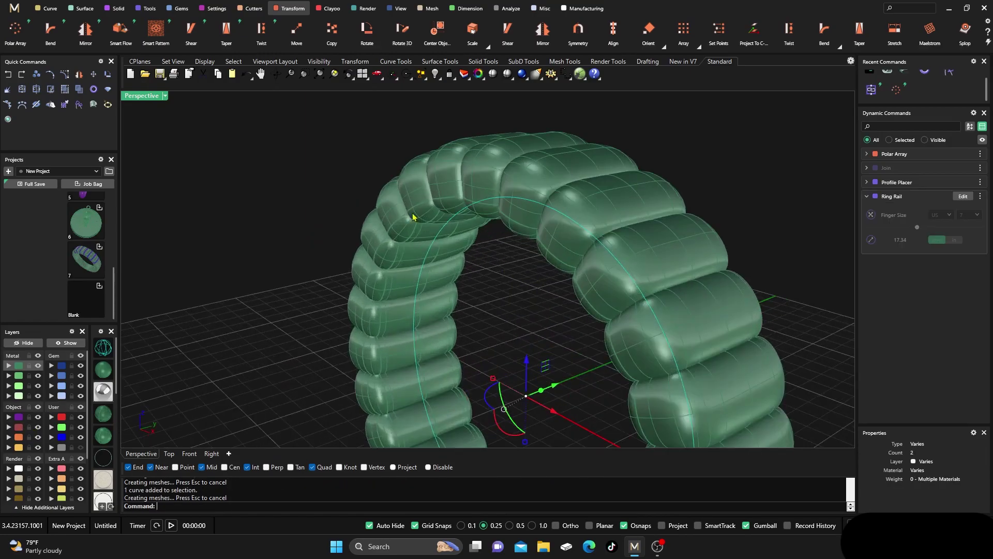
{"action": "scroll", "coordinate": [528, 300], "scroll_direction": "down", "scroll_amount": 3}
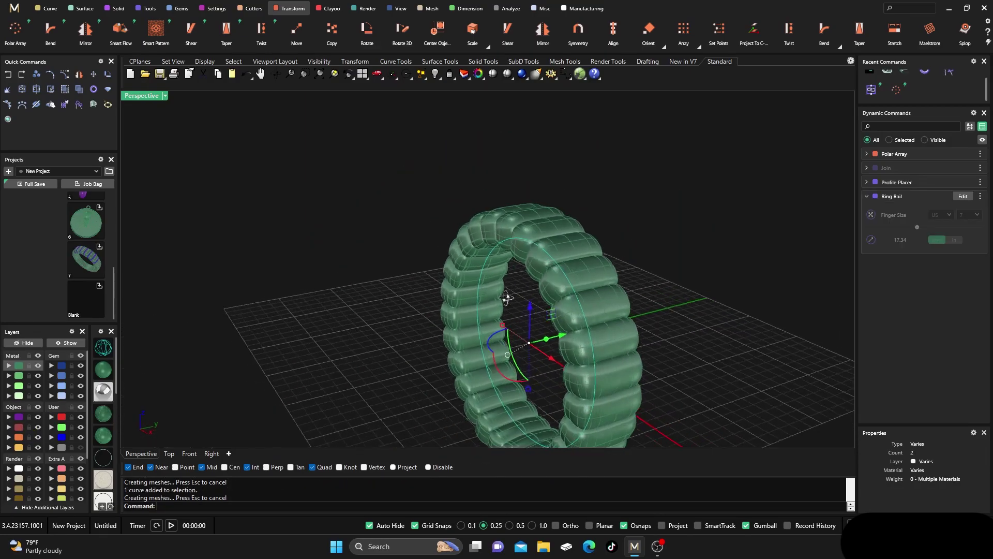
{"action": "left_click_drag", "start_coordinate": [548, 341], "coordinate": [367, 348]}
{"action": "left_click", "coordinate": [391, 242]}
{"action": "left_click", "coordinate": [404, 301]}
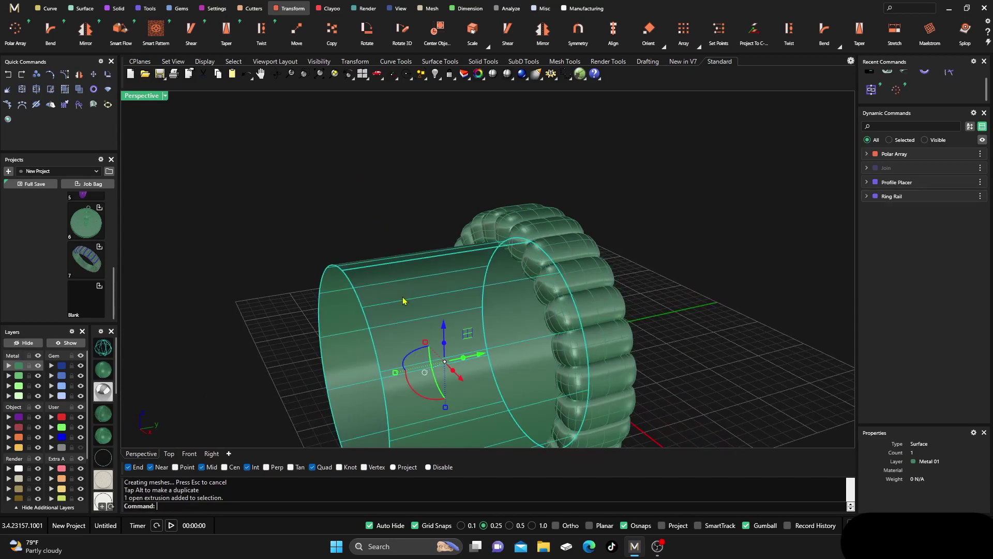
Move the cylinder along its axis so it passes through both sides of the ring, and cap its two open ends
{"action": "left_click_drag", "start_coordinate": [483, 357], "coordinate": [597, 352]}
{"action": "left_click", "coordinate": [386, 140]}
{"action": "left_click", "coordinate": [464, 237]}
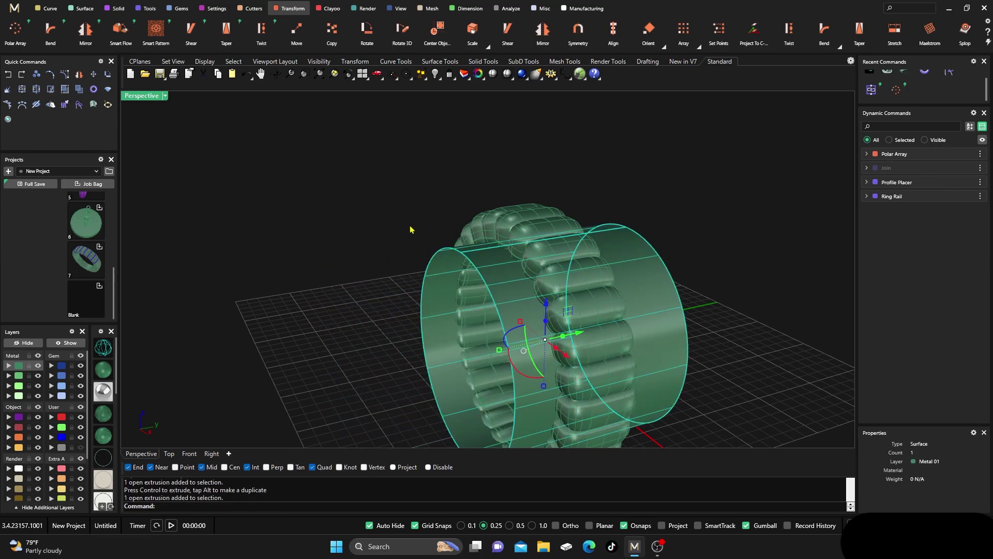
{"action": "key", "text": "Return"}
{"action": "right_click_drag", "start_coordinate": [286, 173], "coordinate": [394, 250]}
{"action": "left_click", "coordinate": [480, 336]}
{"action": "left_click", "coordinate": [323, 203]}
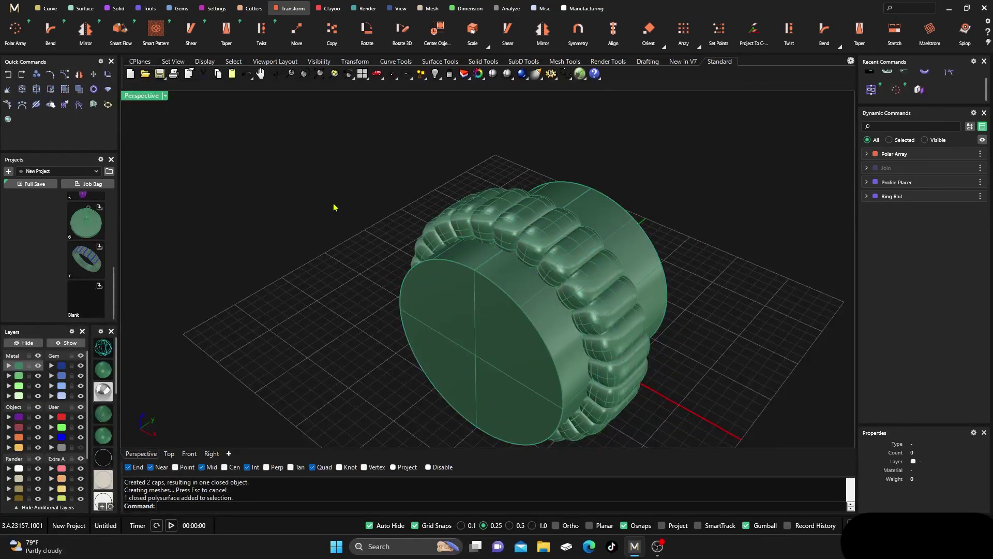
Subtract the capped cylinder from all arrayed segments with Boolean Difference, and delete the leftover cylinder
{"action": "left_click", "coordinate": [443, 216]}
{"action": "left_click", "coordinate": [343, 192]}
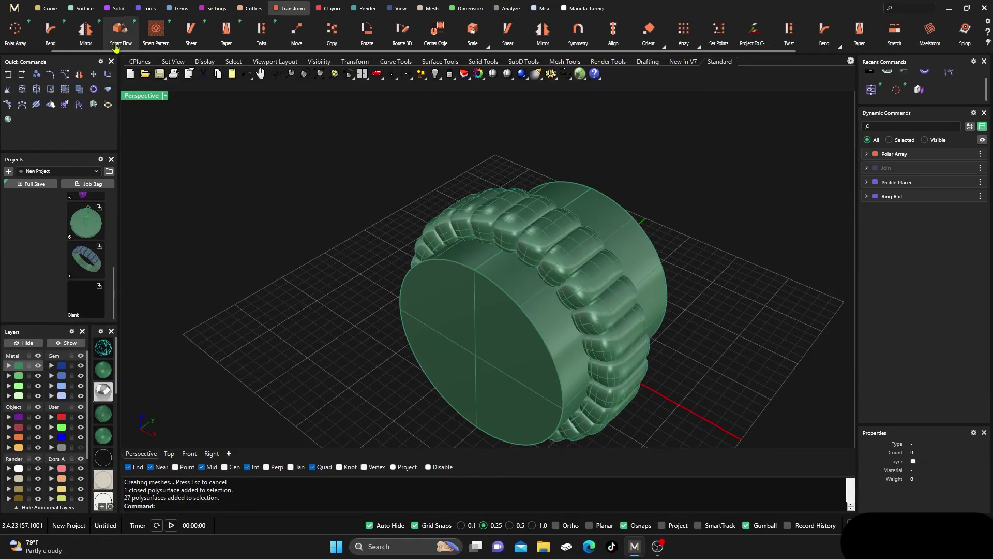
{"action": "left_click", "coordinate": [117, 9]}
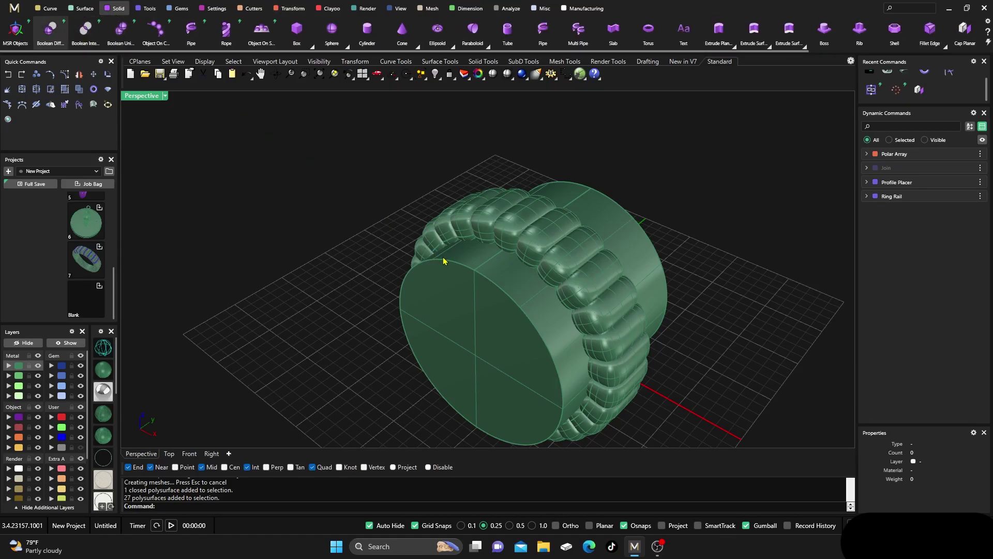
{"action": "left_click", "coordinate": [484, 215]}
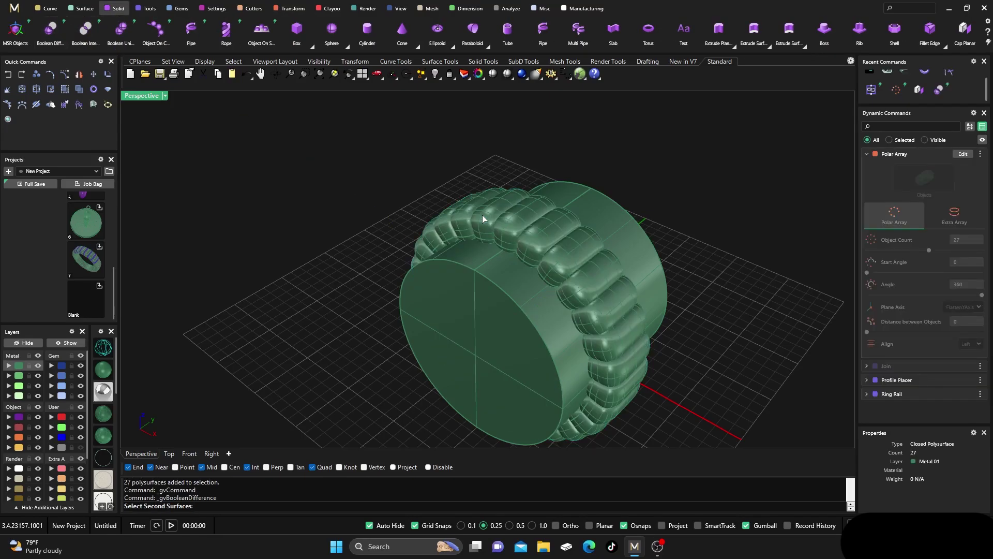
{"action": "left_click", "coordinate": [489, 259]}
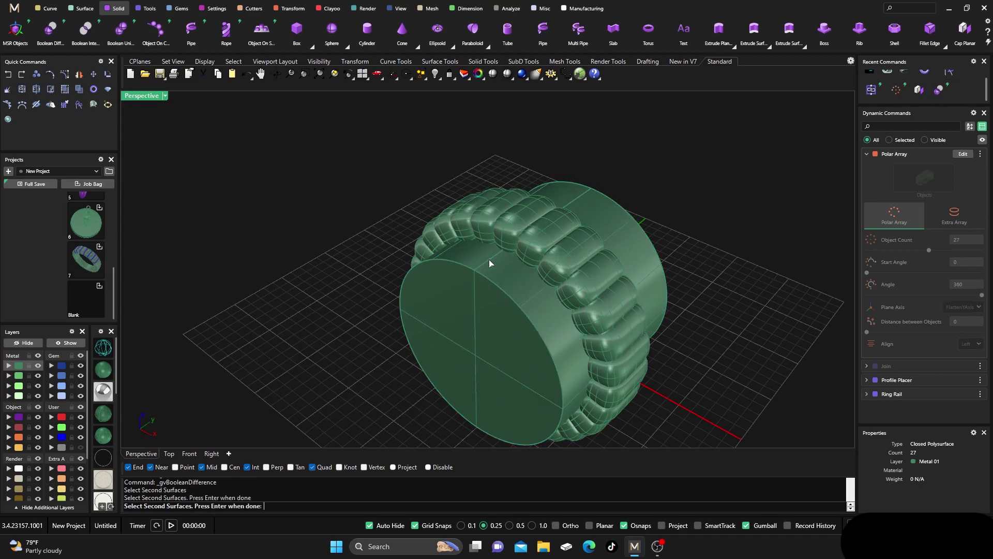
{"action": "key", "text": "Return"}
{"action": "left_click", "coordinate": [486, 259]}
{"action": "key", "text": "Delete"}
Examine the ring's trimmed finger hole, the segment joints and the outer side from several angles
{"action": "right_click_drag", "start_coordinate": [484, 259], "coordinate": [490, 355]}
{"action": "scroll", "coordinate": [509, 235], "scroll_direction": "up", "scroll_amount": 6}
{"action": "scroll", "coordinate": [472, 330], "scroll_direction": "down", "scroll_amount": 5}
{"action": "scroll", "coordinate": [510, 346], "scroll_direction": "up", "scroll_amount": 6}
{"action": "scroll", "coordinate": [510, 346], "scroll_direction": "down", "scroll_amount": 6}
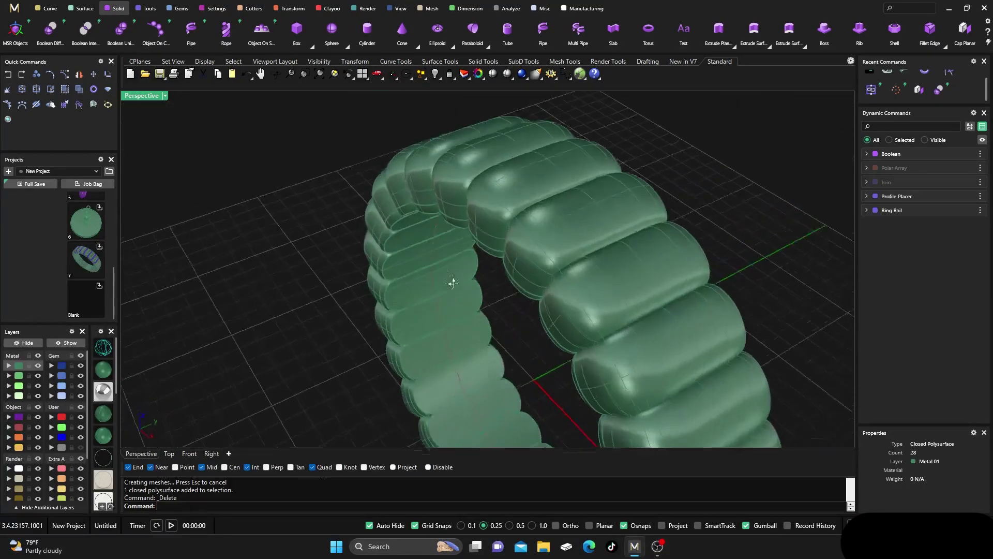
{"action": "right_click_drag", "start_coordinate": [514, 316], "coordinate": [477, 333]}
{"action": "scroll", "coordinate": [501, 260], "scroll_direction": "up", "scroll_amount": 5}
{"action": "scroll", "coordinate": [555, 285], "scroll_direction": "down", "scroll_amount": 6}
{"action": "scroll", "coordinate": [477, 298], "scroll_direction": "down", "scroll_amount": 3}
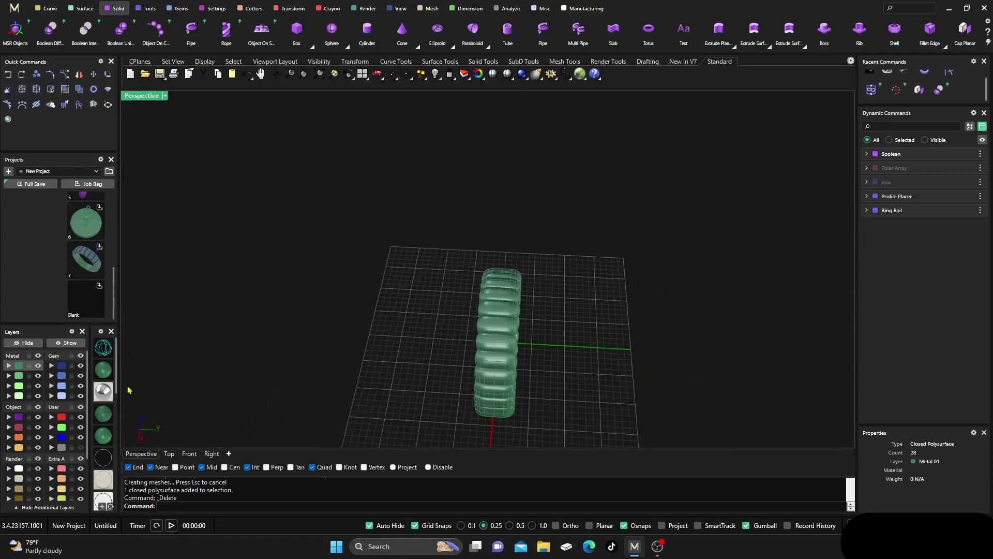
Preview the ring in the polished metal display style, return to the green shaded style, and look over the whole band
{"action": "left_click", "coordinate": [107, 391]}
{"action": "mouse_move", "coordinate": [331, 368]}
{"action": "right_mouse_down"}
{"action": "mouse_move", "coordinate": [392, 371]}
{"action": "mouse_move", "coordinate": [439, 397]}
{"action": "mouse_move", "coordinate": [434, 355]}
{"action": "right_mouse_up"}
{"action": "left_click", "coordinate": [103, 368]}
{"action": "right_click", "coordinate": [464, 309]}
{"action": "right_click_drag", "start_coordinate": [464, 309], "coordinate": [485, 339]}
{"action": "scroll", "coordinate": [533, 273], "scroll_direction": "up", "scroll_amount": 5}
{"action": "scroll", "coordinate": [533, 272], "scroll_direction": "up", "scroll_amount": 3}
{"action": "scroll", "coordinate": [468, 263], "scroll_direction": "down", "scroll_amount": 6}
{"action": "right_click_drag", "start_coordinate": [467, 263], "coordinate": [461, 296]}
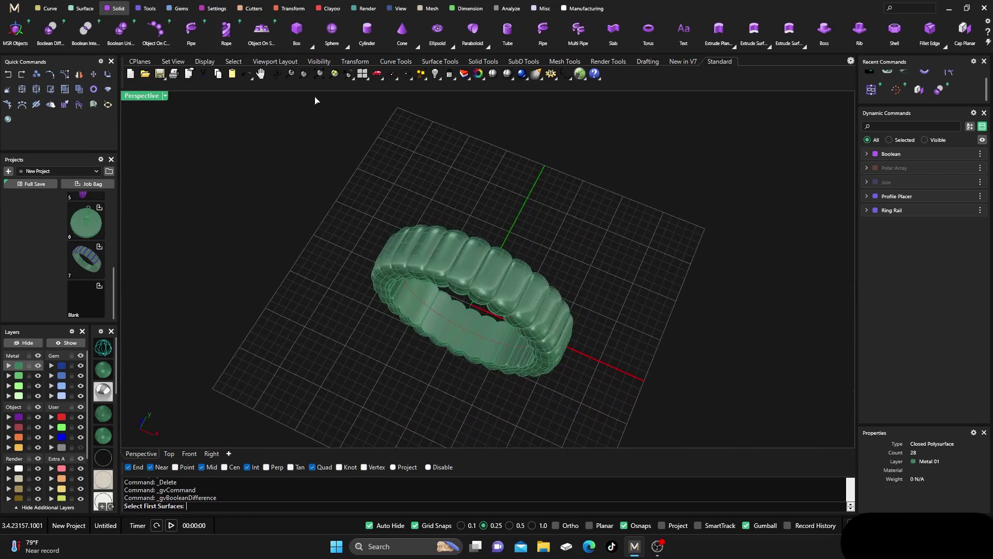
Start Extract Isocurve from Surface on the top centre segment's outer surface, at about u 0.52, v 0.49, completing the pending Boolean command first
{"action": "left_click", "coordinate": [50, 9]}
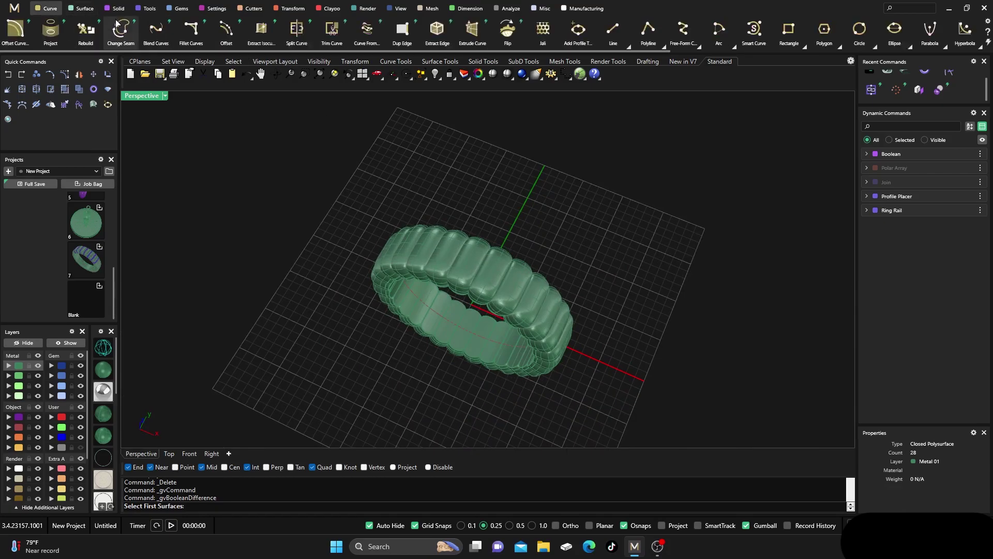
{"action": "left_click", "coordinate": [262, 31]}
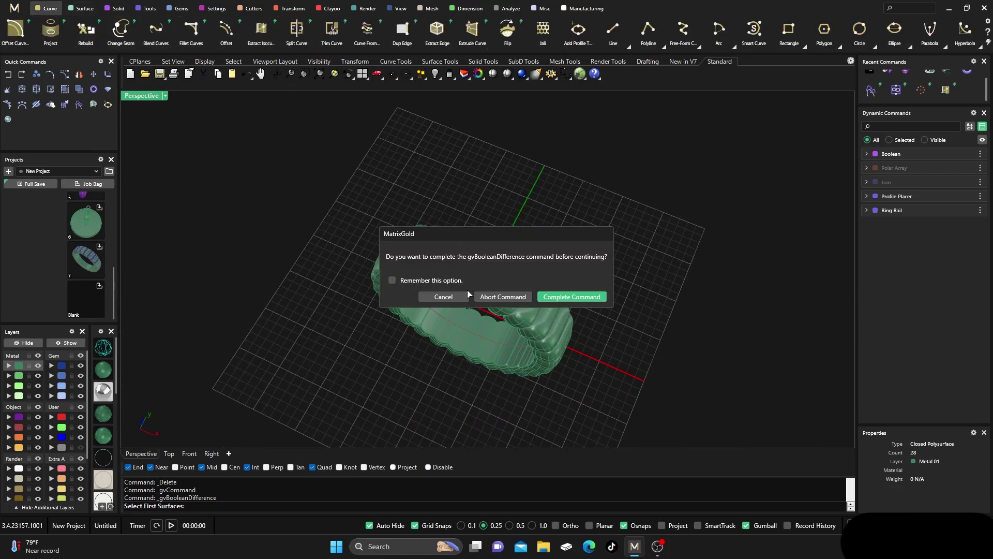
{"action": "left_click", "coordinate": [585, 298]}
{"action": "scroll", "coordinate": [461, 282], "scroll_direction": "up", "scroll_amount": 5}
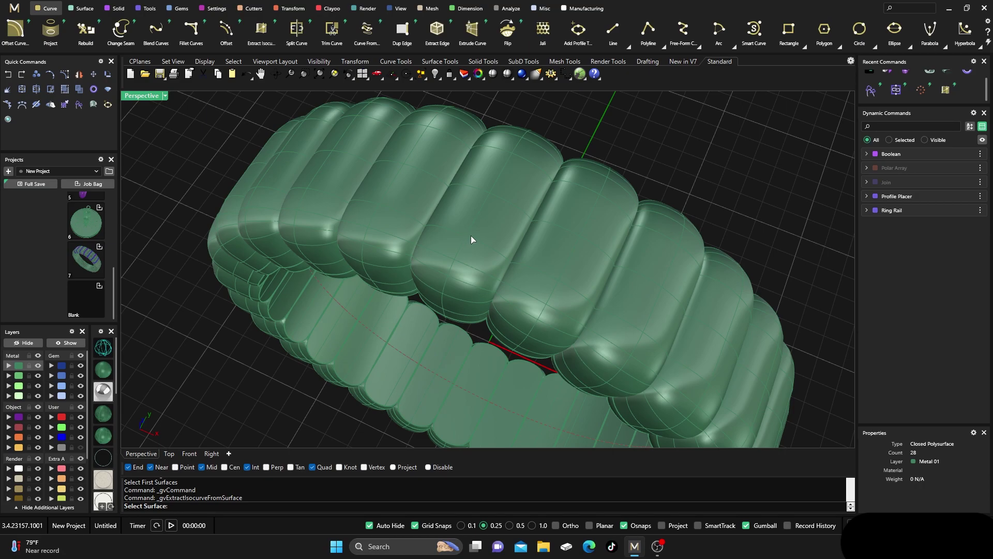
{"action": "double_click", "coordinate": [141, 97]}
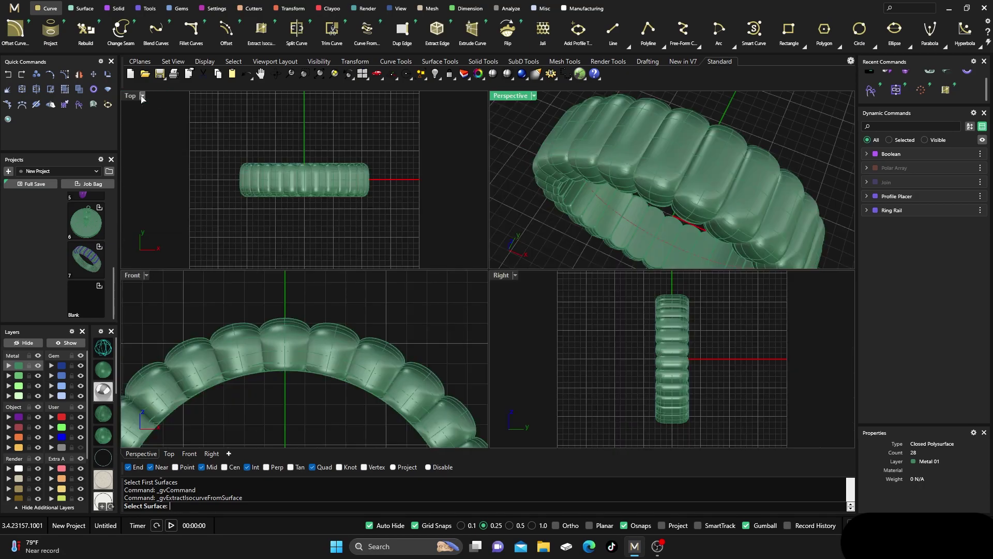
{"action": "scroll", "coordinate": [304, 173], "scroll_direction": "up", "scroll_amount": 10}
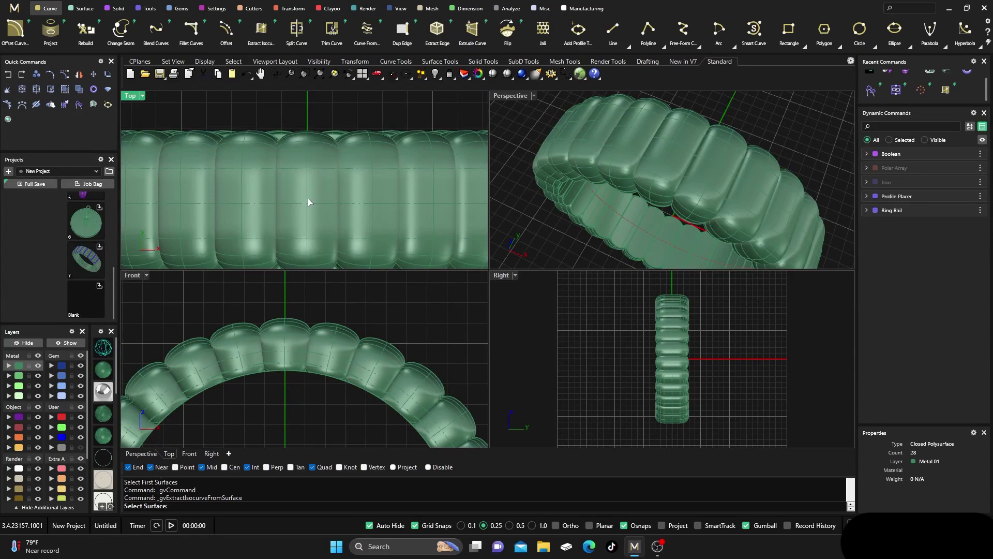
{"action": "left_click", "coordinate": [307, 193]}
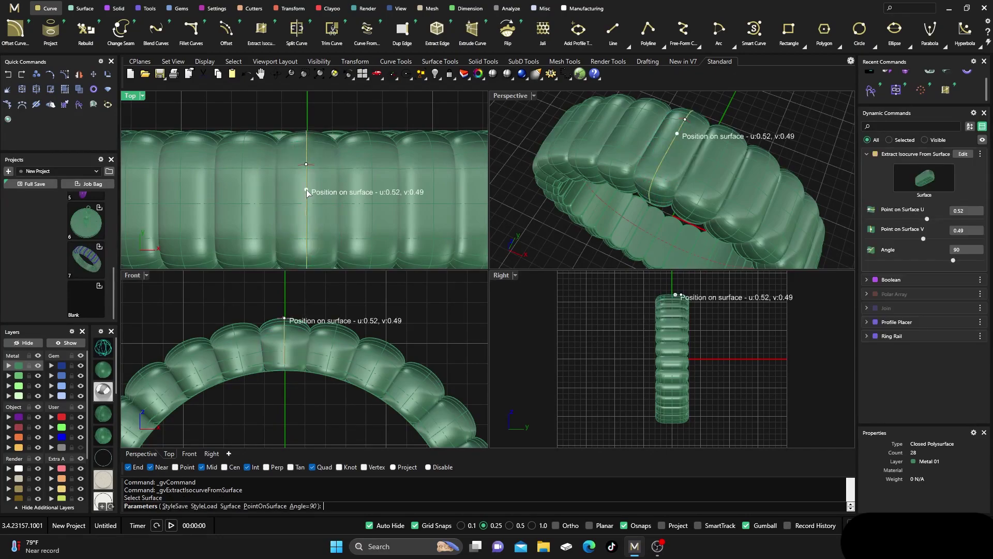